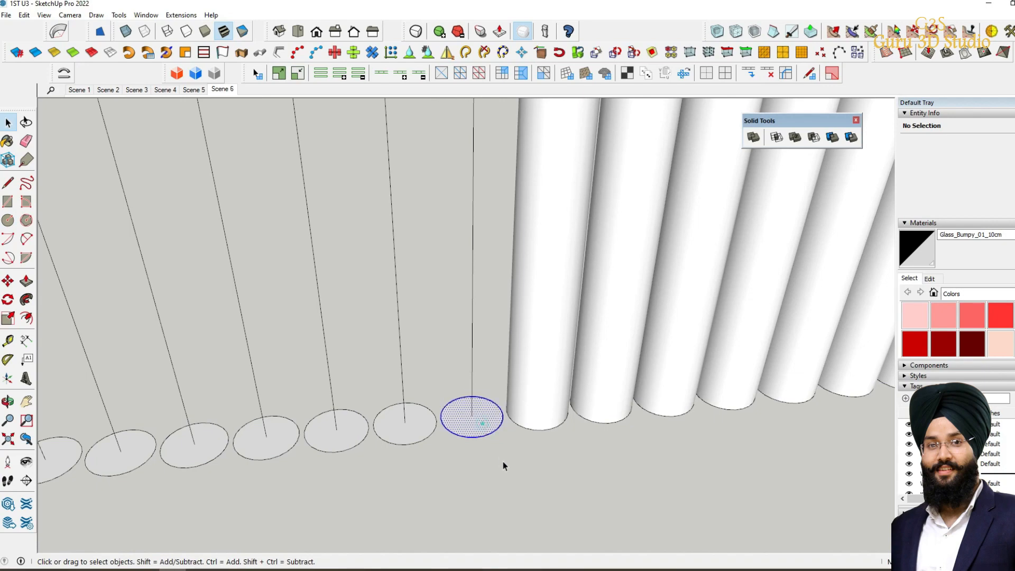
- Sweep the next circle profile beside the finished tubes along its arch line with Follow Me
{"action": "left_click", "coordinate": [528, 483]}
{"action": "scroll", "coordinate": [528, 478], "scroll_direction": "down", "scroll_amount": 4}
{"action": "scroll", "coordinate": [524, 435], "scroll_direction": "up", "scroll_amount": 1}
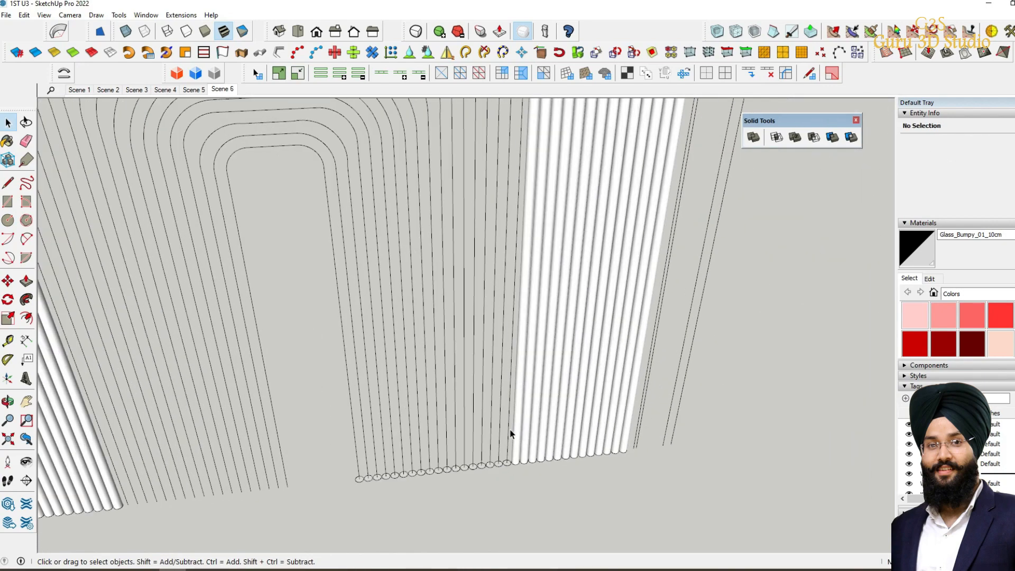
{"action": "scroll", "coordinate": [515, 494], "scroll_direction": "down", "scroll_amount": 3}
{"action": "left_click", "coordinate": [508, 427]}
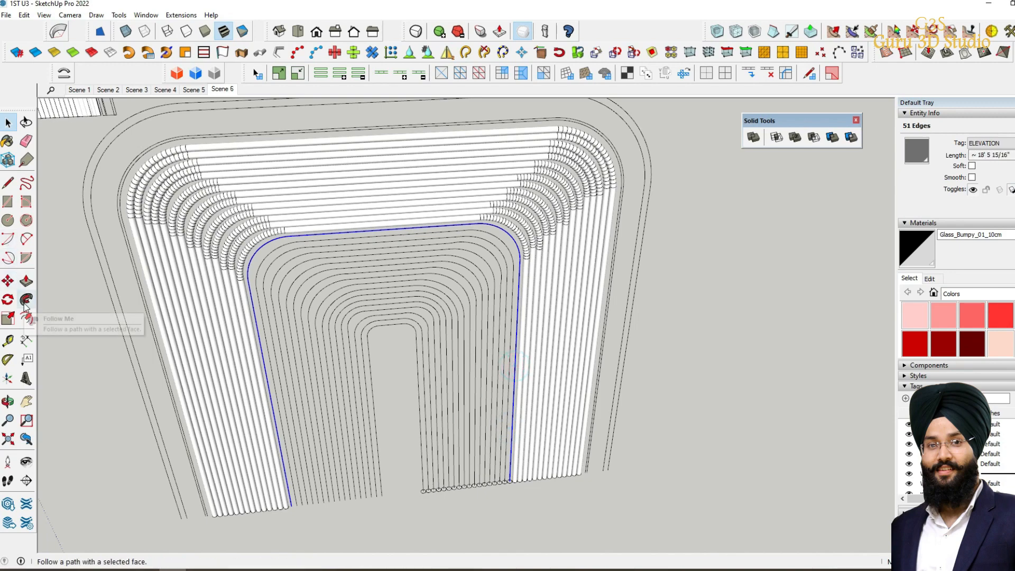
{"action": "scroll", "coordinate": [515, 472], "scroll_direction": "up", "scroll_amount": 5}
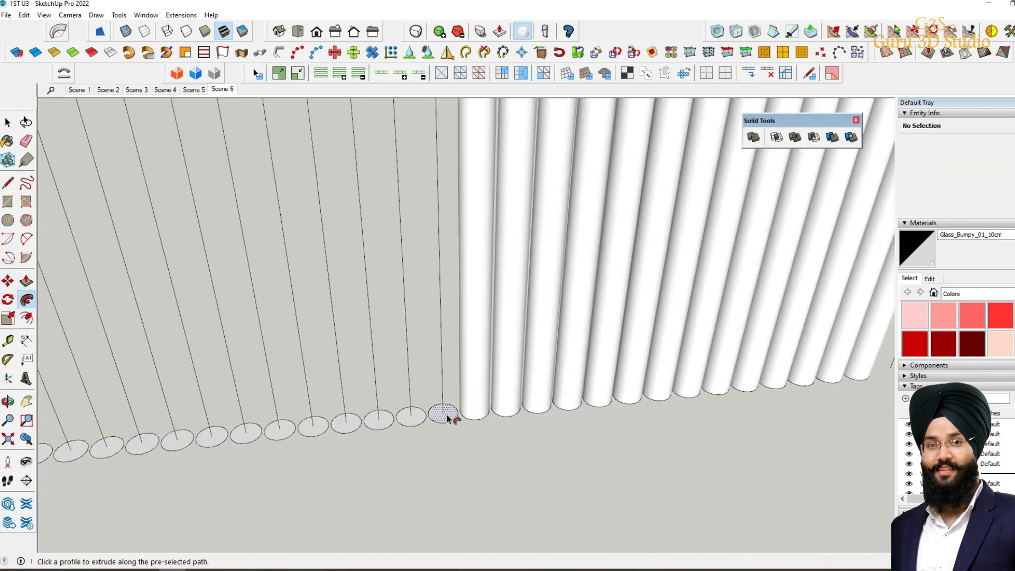
{"action": "left_click", "coordinate": [446, 414]}
- Turn the newly swept arch tube into a component
{"action": "key", "text": "space"}
{"action": "left_click", "coordinate": [442, 409]}
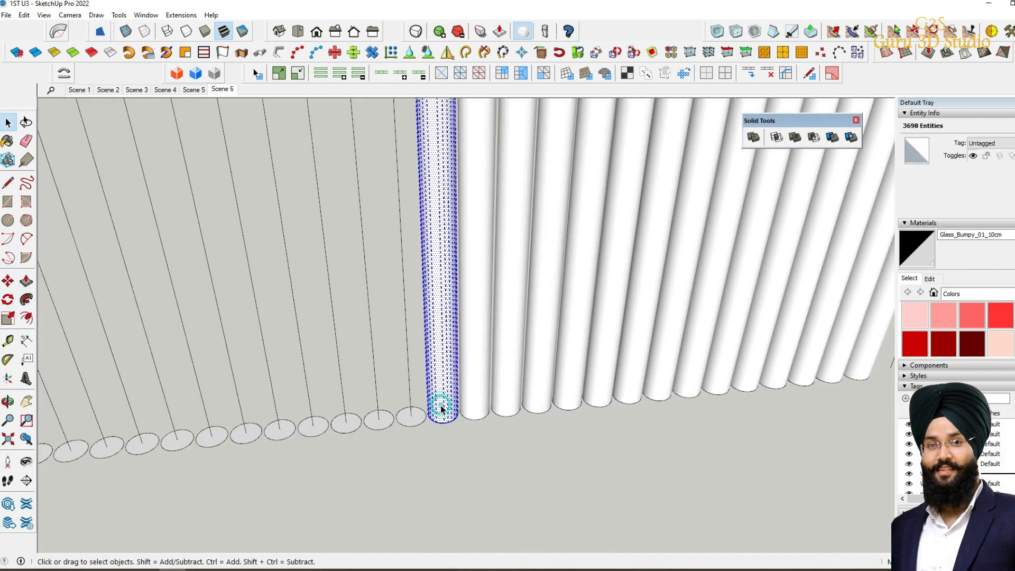
{"action": "scroll", "coordinate": [441, 409], "scroll_direction": "up", "scroll_amount": 1}
{"action": "right_click", "coordinate": [441, 408]}
{"action": "left_click", "coordinate": [470, 273]}
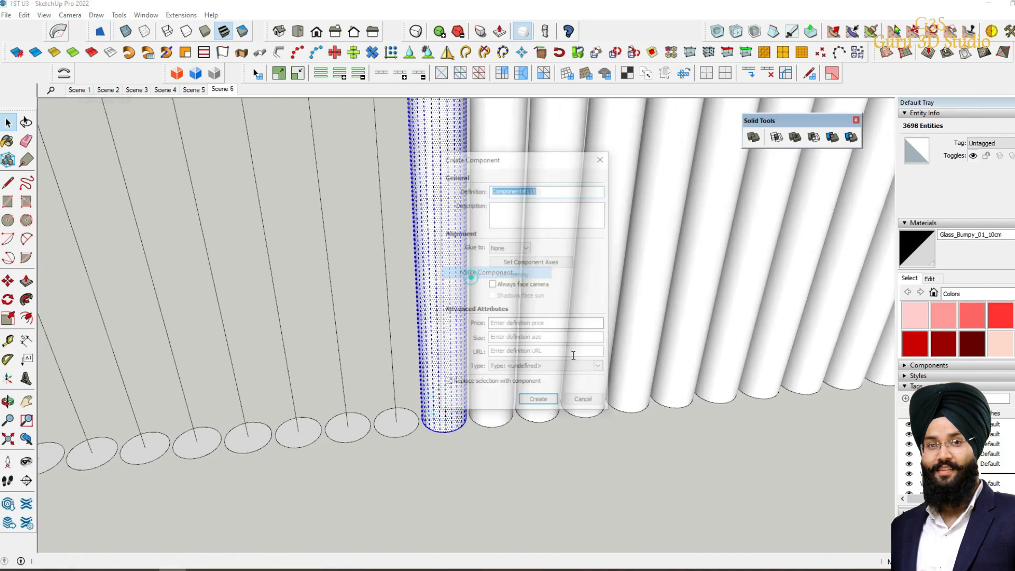
{"action": "left_click", "coordinate": [537, 398]}
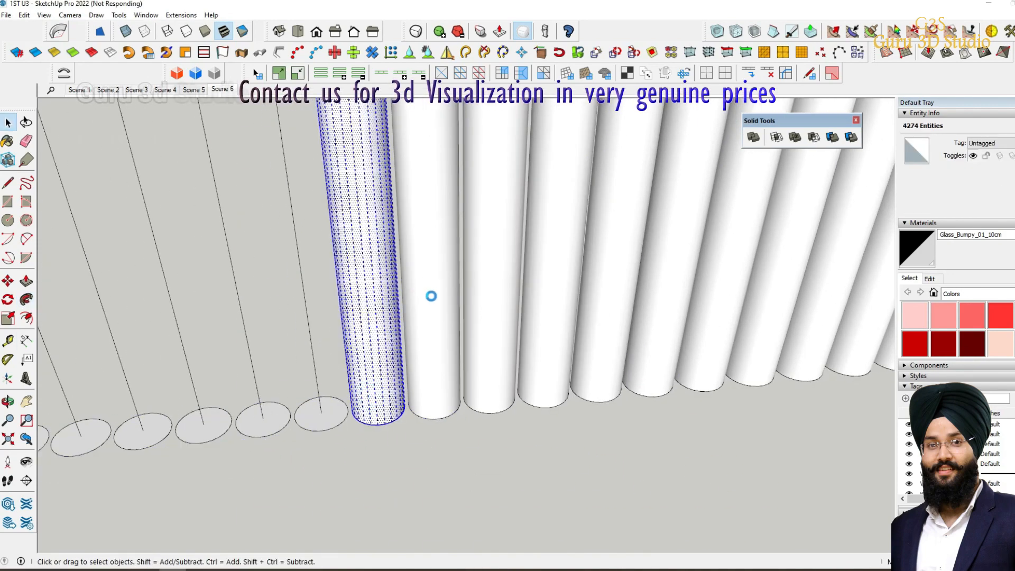
- Continue sweeping the remaining circles along their arch lines as components, up to the innermost arch
{"action": "scroll", "coordinate": [340, 339], "scroll_direction": "up", "scroll_amount": 2}
{"action": "left_click", "coordinate": [339, 370]}
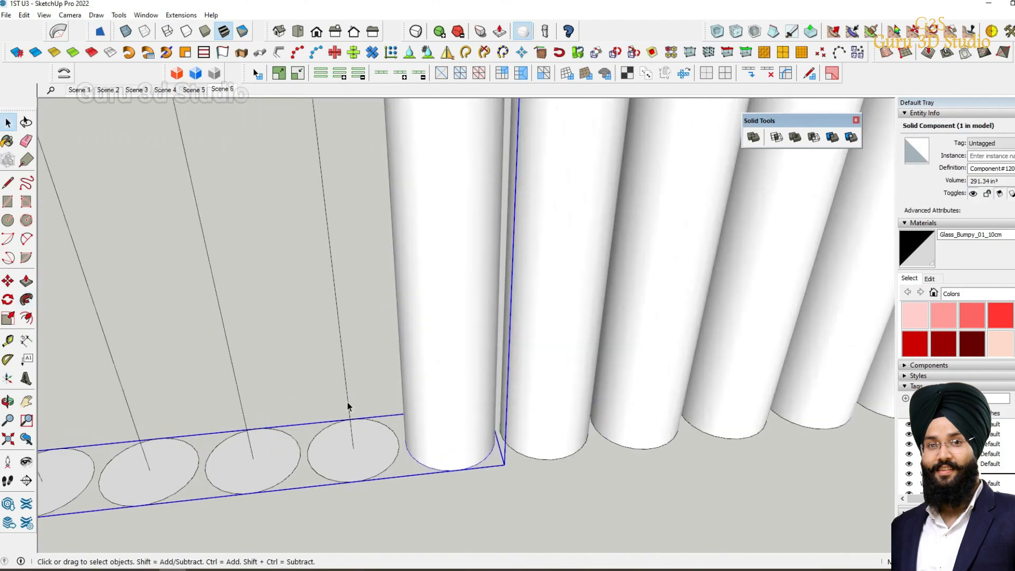
{"action": "left_click", "coordinate": [396, 354]}
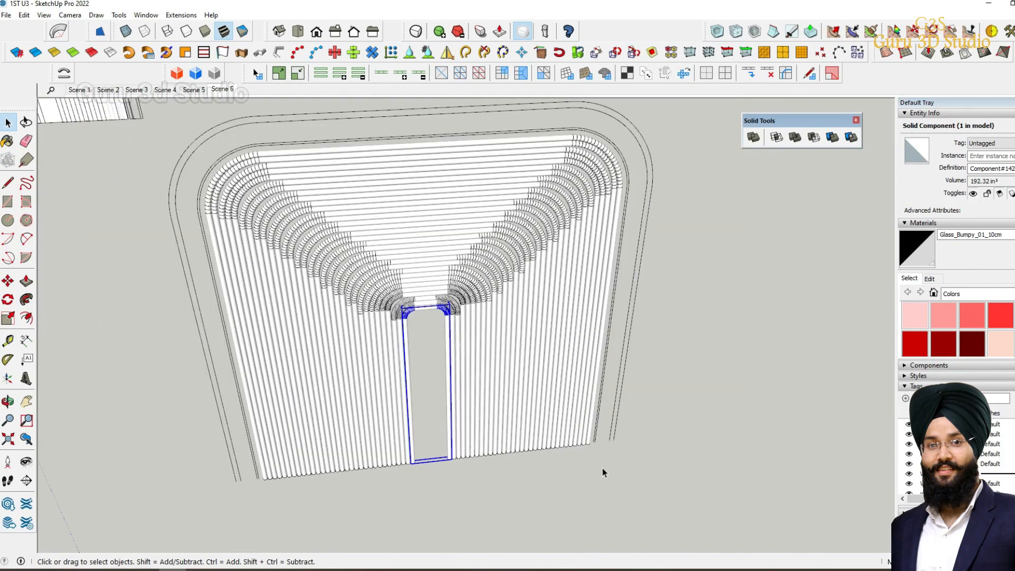
- Copy the flat backing panel from the other arch to a spot beside the fluted arch
{"action": "scroll", "coordinate": [602, 467], "scroll_direction": "down", "scroll_amount": 3}
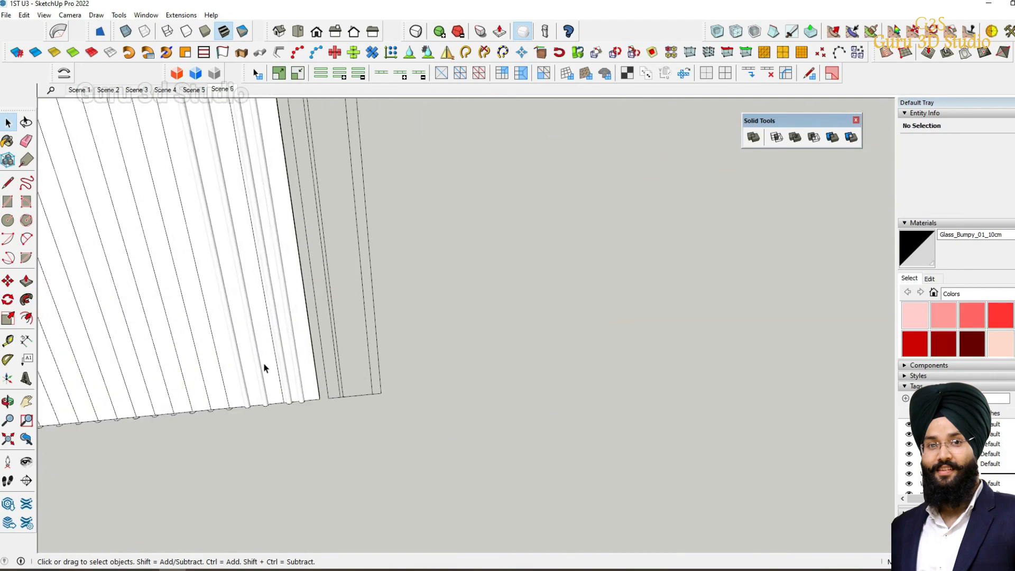
{"action": "left_click", "coordinate": [262, 362]}
{"action": "scroll", "coordinate": [402, 434], "scroll_direction": "up", "scroll_amount": 3}
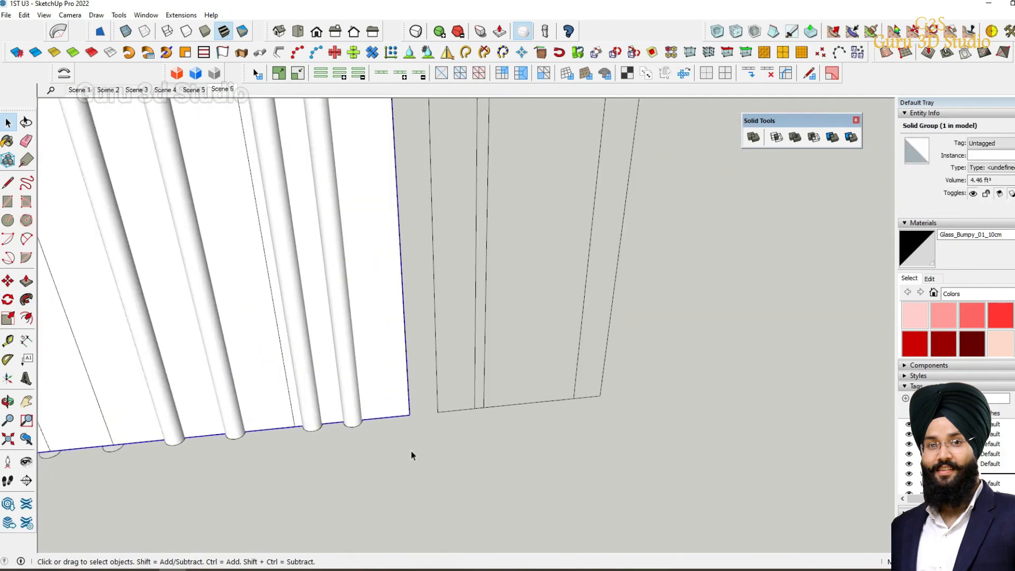
{"action": "left_click", "coordinate": [409, 416]}
{"action": "scroll", "coordinate": [338, 317], "scroll_direction": "down", "scroll_amount": 5}
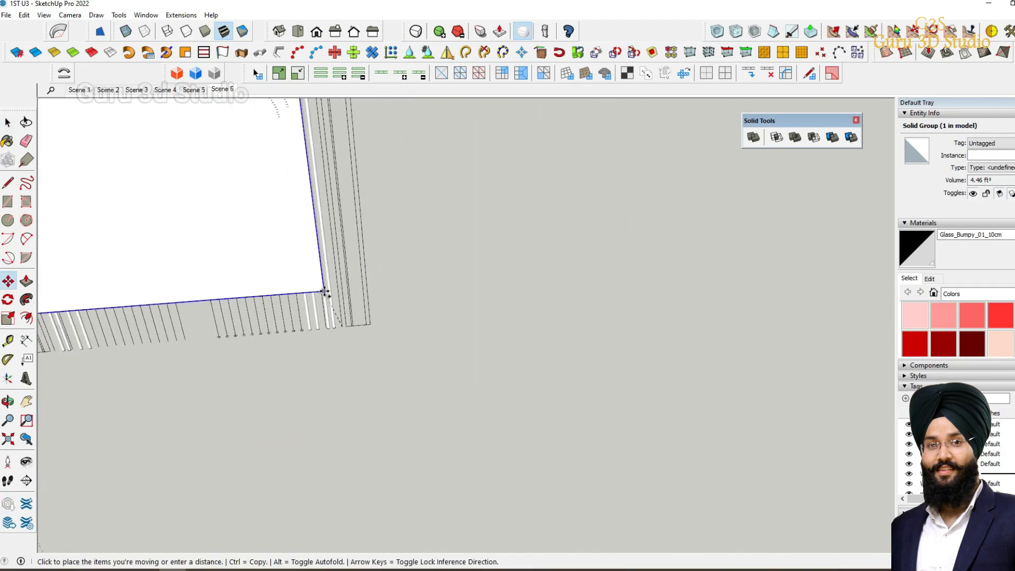
{"action": "key", "text": "ctrl"}
{"action": "scroll", "coordinate": [529, 426], "scroll_direction": "up", "scroll_amount": 6}
{"action": "scroll", "coordinate": [688, 491], "scroll_direction": "down", "scroll_amount": 3}
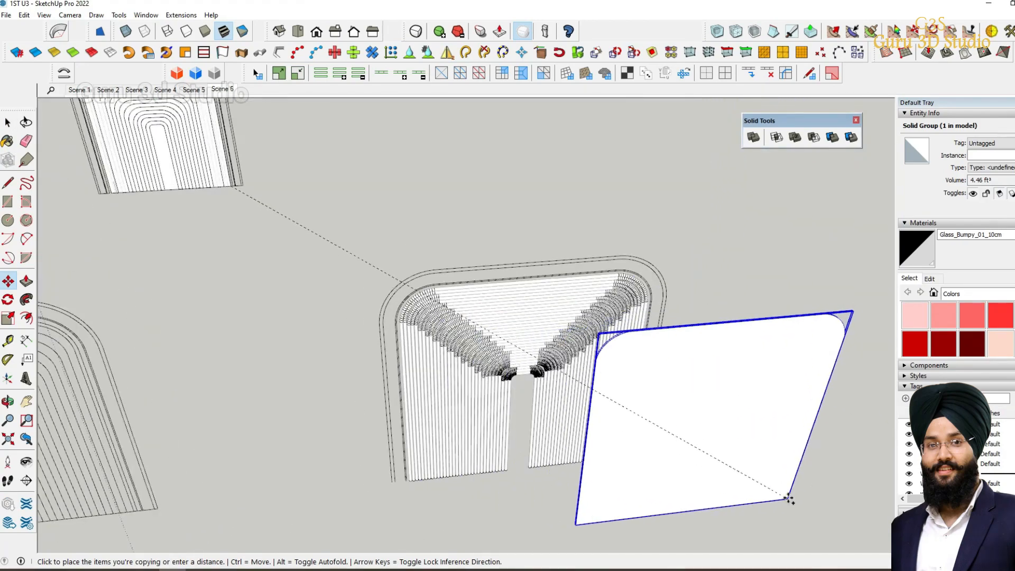
{"action": "left_click", "coordinate": [788, 499]}
- Move the copied backing panel onto the fluted arch, behind its tubes
{"action": "scroll", "coordinate": [856, 304], "scroll_direction": "up", "scroll_amount": 4}
{"action": "middle_click_drag", "start_coordinate": [855, 312], "coordinate": [861, 376]}
{"action": "key", "text": "m"}
{"action": "scroll", "coordinate": [652, 268], "scroll_direction": "down", "scroll_amount": 4}
{"action": "scroll", "coordinate": [639, 387], "scroll_direction": "up", "scroll_amount": 4}
{"action": "left_click", "coordinate": [629, 381]}
{"action": "scroll", "coordinate": [281, 210], "scroll_direction": "up", "scroll_amount": 6}
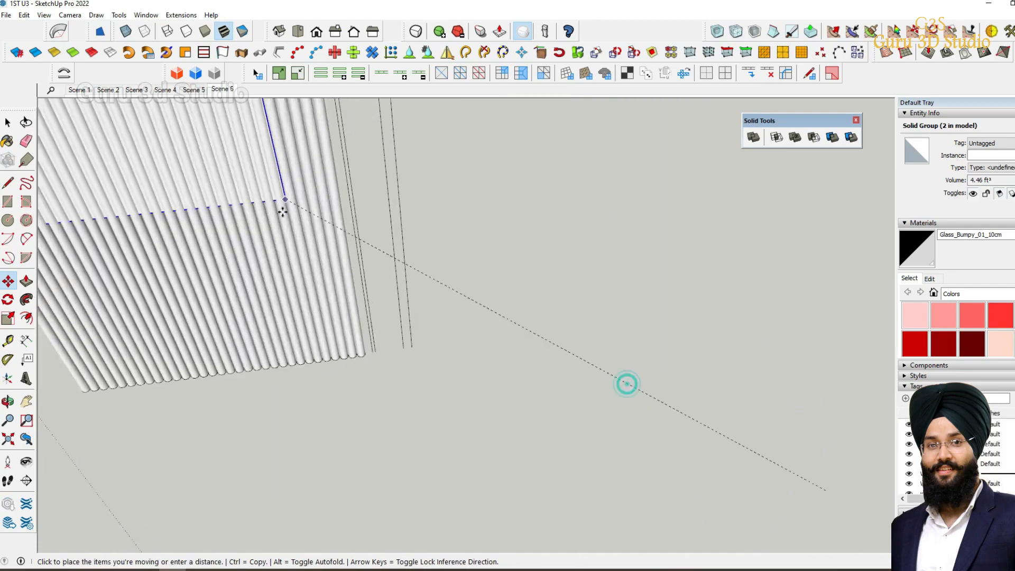
{"action": "left_click", "coordinate": [417, 433]}
{"action": "scroll", "coordinate": [659, 419], "scroll_direction": "down", "scroll_amount": 4}
{"action": "scroll", "coordinate": [344, 460], "scroll_direction": "up", "scroll_amount": 5}
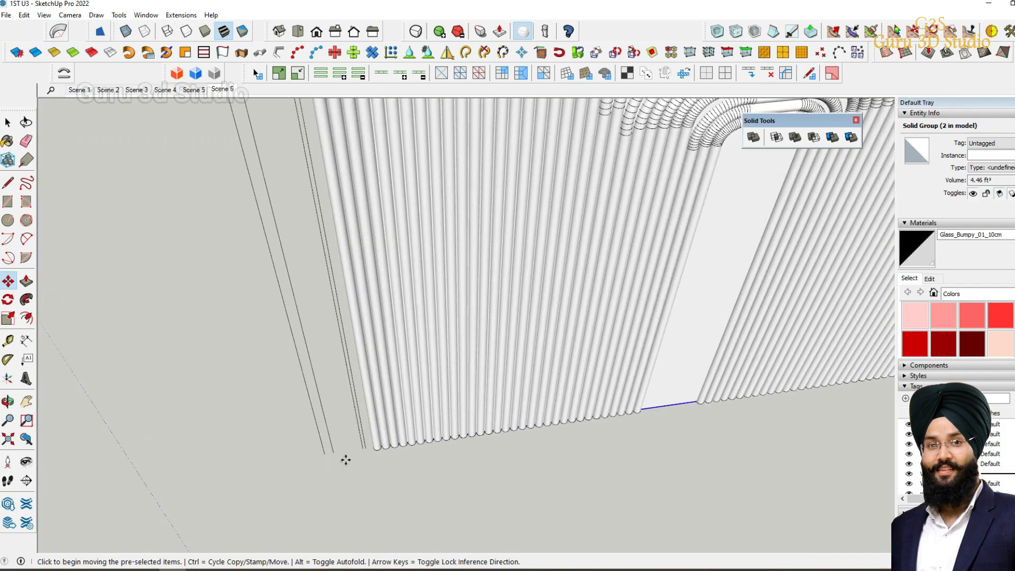
{"action": "left_click", "coordinate": [429, 481]}
- Shift the backing panel by its lower corner to align it with the tube ends of the fluted arch
{"action": "scroll", "coordinate": [453, 422], "scroll_direction": "down", "scroll_amount": 5}
{"action": "scroll", "coordinate": [641, 331], "scroll_direction": "up", "scroll_amount": 7}
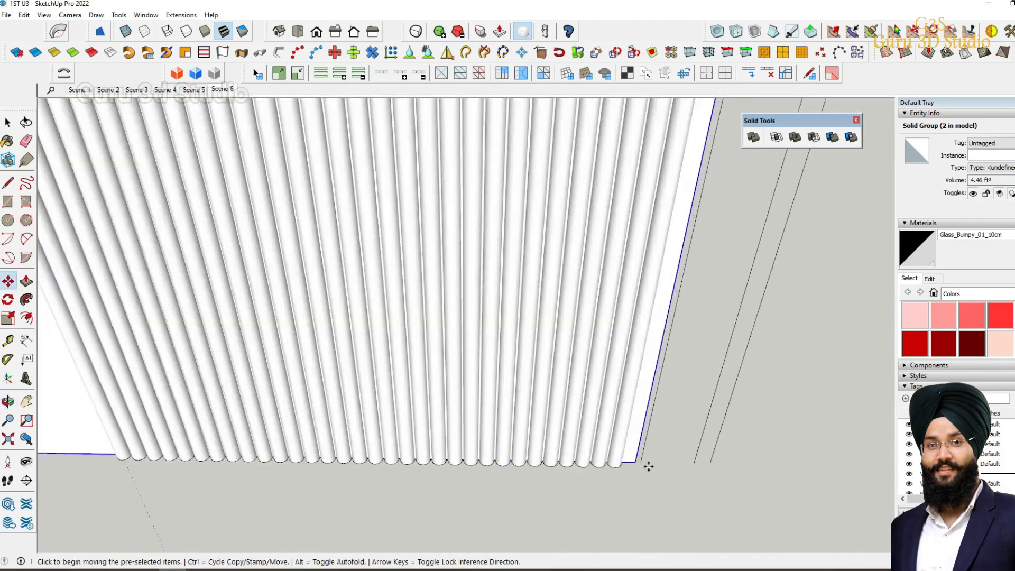
{"action": "middle_click_drag", "start_coordinate": [649, 466], "coordinate": [550, 481]}
{"action": "scroll", "coordinate": [550, 481], "scroll_direction": "up", "scroll_amount": 5}
{"action": "left_click", "coordinate": [601, 518]}
{"action": "left_click", "coordinate": [550, 501]}
{"action": "scroll", "coordinate": [722, 491], "scroll_direction": "down", "scroll_amount": 2}
{"action": "scroll", "coordinate": [549, 525], "scroll_direction": "up", "scroll_amount": 3}
{"action": "middle_click_drag", "start_coordinate": [722, 492], "coordinate": [413, 453]}
{"action": "left_click", "coordinate": [502, 507]}
{"action": "left_click", "coordinate": [503, 510]}
{"action": "left_click", "coordinate": [503, 514]}
{"action": "left_click", "coordinate": [505, 516]}
{"action": "scroll", "coordinate": [740, 465], "scroll_direction": "down", "scroll_amount": 3}
{"action": "scroll", "coordinate": [350, 476], "scroll_direction": "up", "scroll_amount": 3}
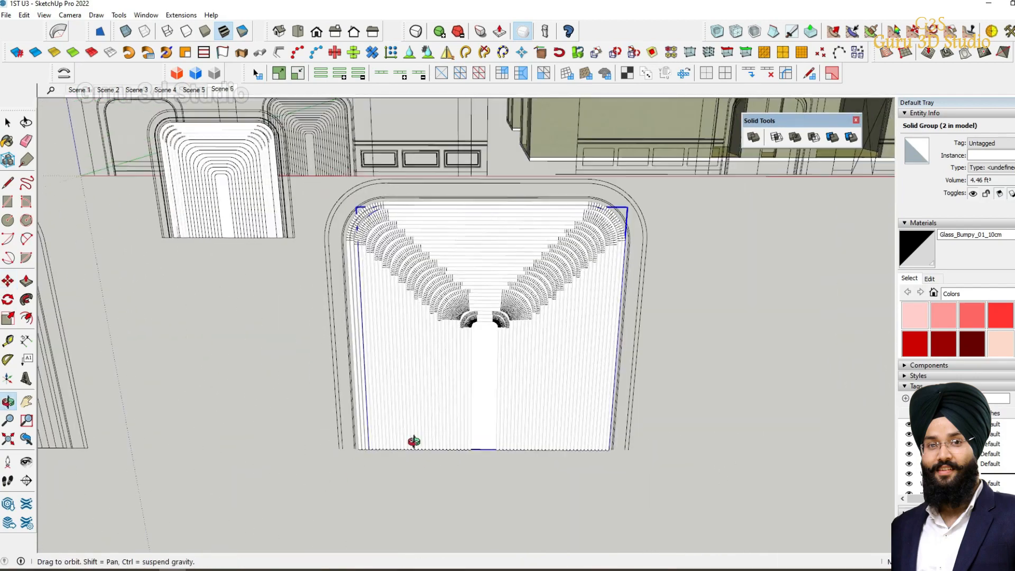
- Check the panel's rounded upper corners against the tubes and nudge the panel by its lower outer corner
{"action": "scroll", "coordinate": [413, 452], "scroll_direction": "up", "scroll_amount": 3}
{"action": "middle_click_drag", "start_coordinate": [696, 276], "coordinate": [406, 344]}
{"action": "key", "text": "space"}
{"action": "left_click", "coordinate": [411, 264]}
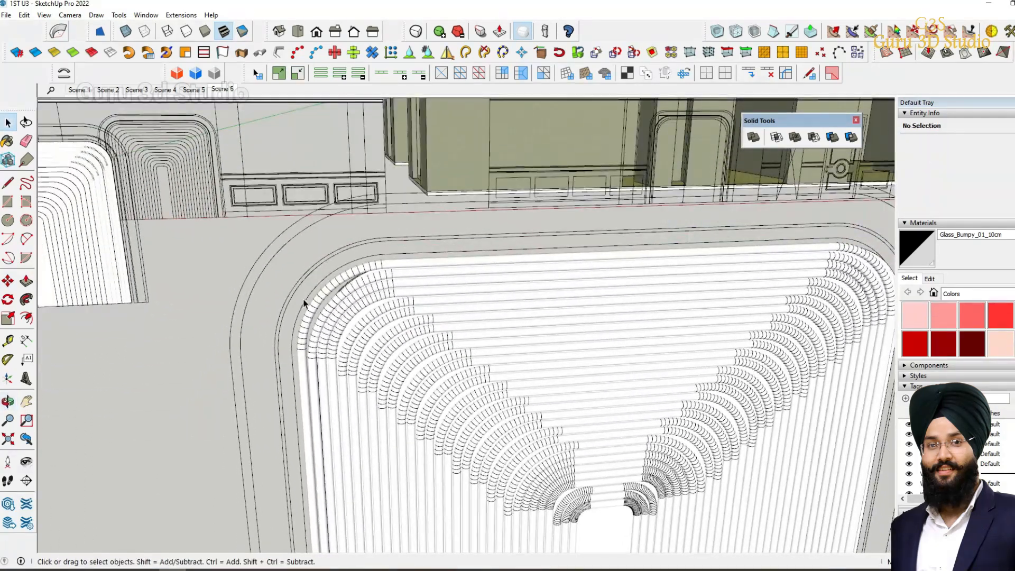
{"action": "middle_click_drag", "start_coordinate": [319, 299], "coordinate": [560, 181]}
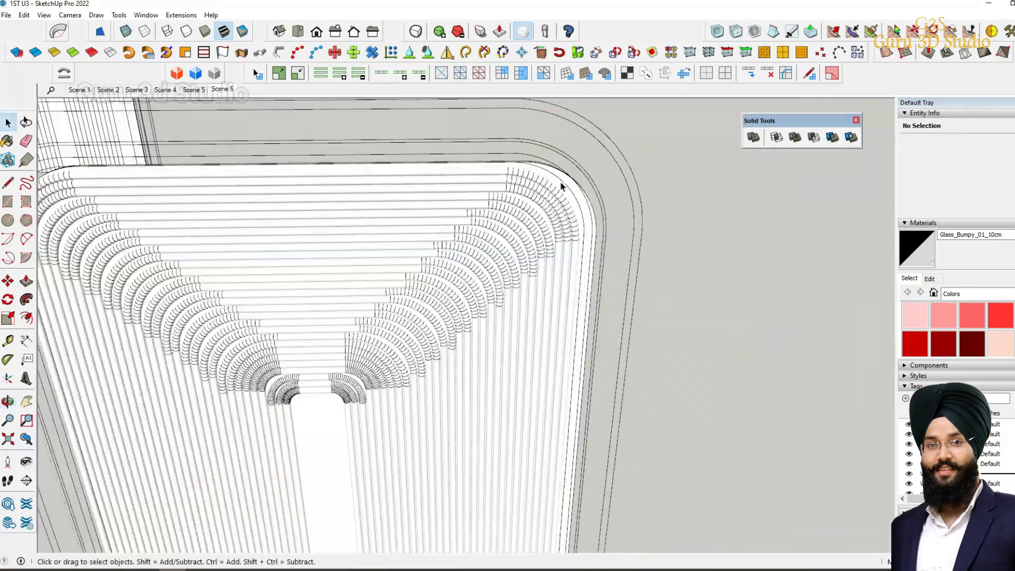
{"action": "left_click", "coordinate": [559, 180]}
{"action": "middle_click_drag", "start_coordinate": [568, 145], "coordinate": [580, 470]}
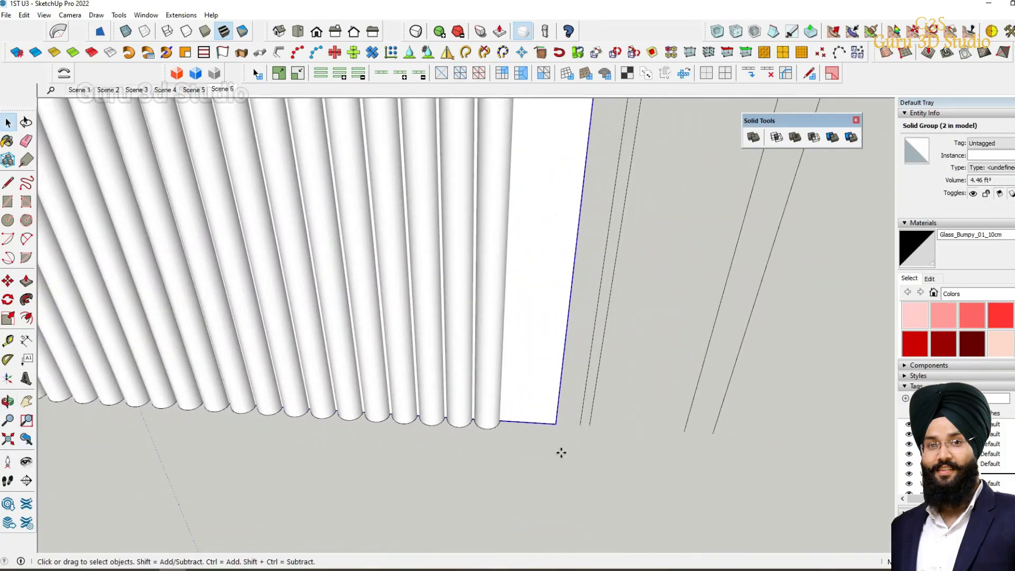
{"action": "key", "text": "m"}
{"action": "left_click", "coordinate": [555, 422]}
{"action": "mouse_move", "coordinate": [508, 422]}
{"action": "middle_mouse_down"}
{"action": "mouse_move", "coordinate": [512, 404]}
{"action": "mouse_move", "coordinate": [444, 453]}
{"action": "mouse_move", "coordinate": [517, 433]}
{"action": "middle_mouse_up"}
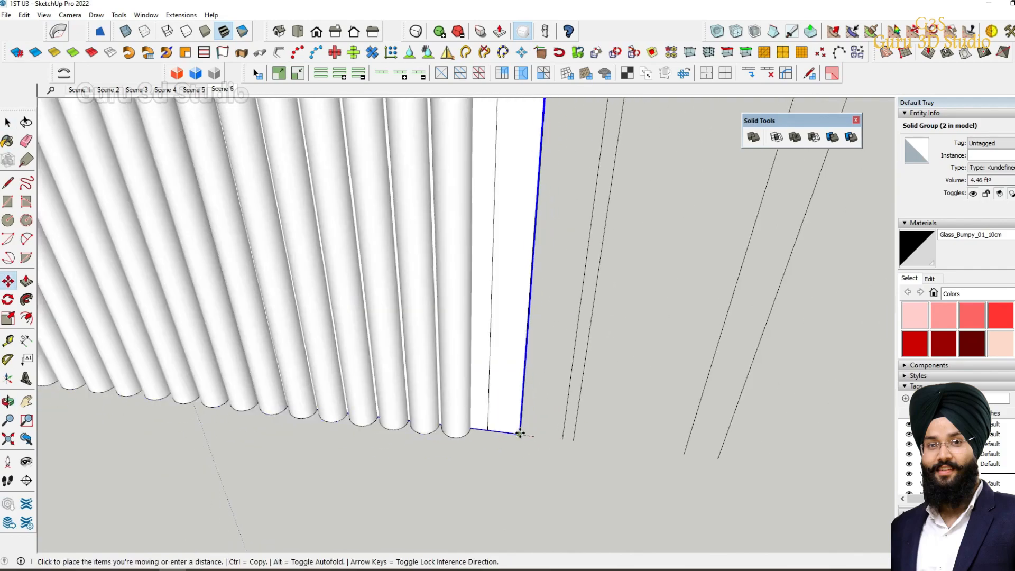
{"action": "left_click", "coordinate": [520, 432]}
- Switch to AutoCAD and examine the arch elevation with its concentric flutes and border lines
{"action": "middle_click_drag", "start_coordinate": [620, 463], "coordinate": [689, 449]}
{"action": "scroll", "coordinate": [688, 449], "scroll_direction": "down", "scroll_amount": 4}
{"action": "scroll", "coordinate": [333, 475], "scroll_direction": "up", "scroll_amount": 2}
{"action": "scroll", "coordinate": [333, 475], "scroll_direction": "down", "scroll_amount": 2}
{"action": "mouse_move", "coordinate": [333, 476]}
{"action": "middle_mouse_down"}
{"action": "mouse_move", "coordinate": [462, 541]}
{"action": "mouse_move", "coordinate": [660, 297]}
{"action": "mouse_move", "coordinate": [351, 261]}
{"action": "mouse_move", "coordinate": [416, 199]}
{"action": "middle_mouse_up"}
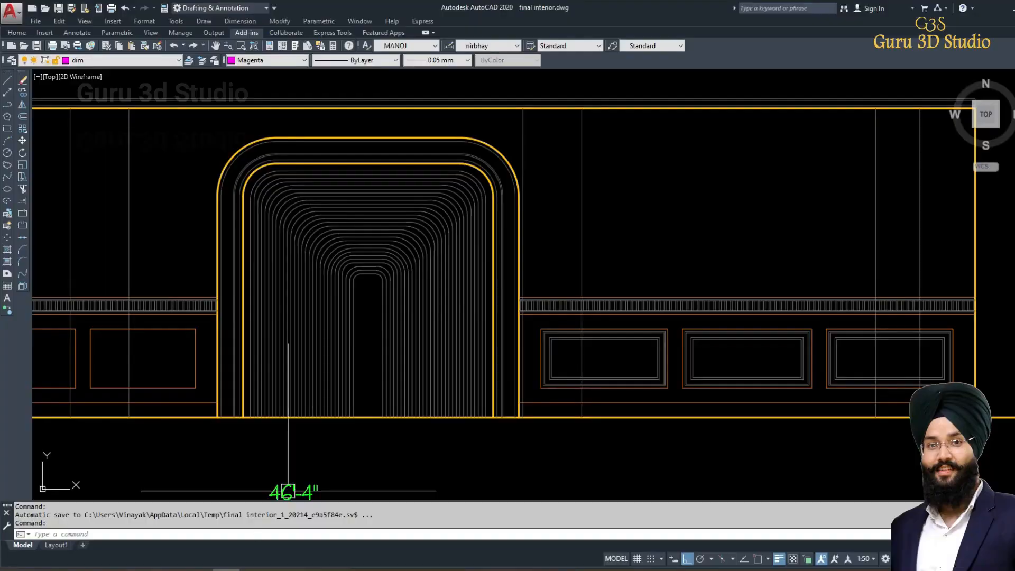
{"action": "scroll", "coordinate": [526, 177], "scroll_direction": "up", "scroll_amount": 5}
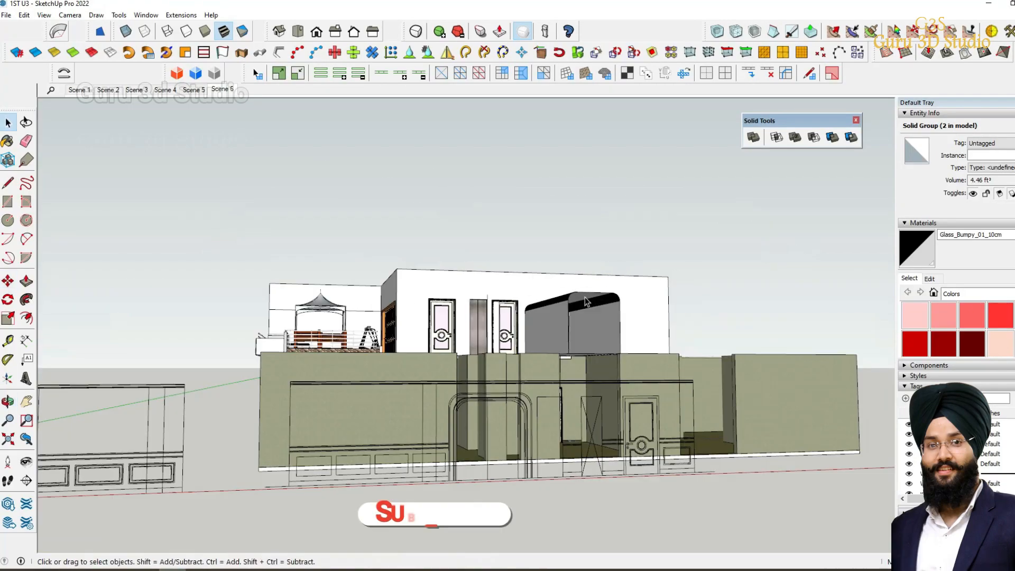
{"action": "mouse_move", "coordinate": [817, 235]}
{"action": "middle_mouse_down"}
{"action": "mouse_move", "coordinate": [546, 218]}
{"action": "mouse_move", "coordinate": [404, 388]}
{"action": "mouse_move", "coordinate": [405, 409]}
{"action": "middle_mouse_up"}
{"action": "scroll", "coordinate": [479, 297], "scroll_direction": "up", "scroll_amount": 4}
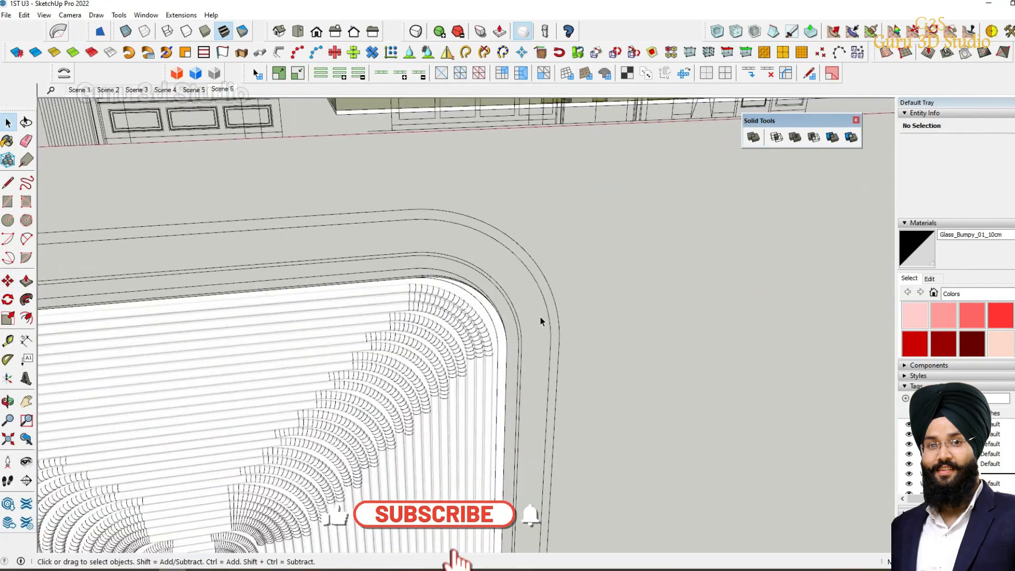
{"action": "left_click", "coordinate": [645, 320]}
{"action": "scroll", "coordinate": [494, 301], "scroll_direction": "up", "scroll_amount": 2}
{"action": "left_click", "coordinate": [501, 311]}
{"action": "scroll", "coordinate": [611, 243], "scroll_direction": "down", "scroll_amount": 3}
{"action": "scroll", "coordinate": [588, 350], "scroll_direction": "down", "scroll_amount": 3}
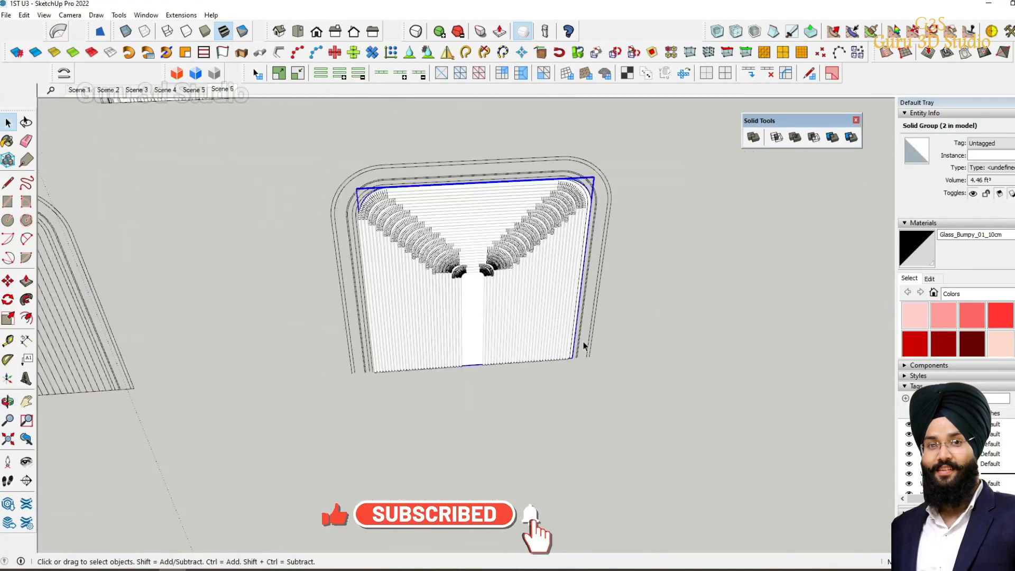
{"action": "scroll", "coordinate": [562, 379], "scroll_direction": "up", "scroll_amount": 7}
{"action": "key", "text": "m"}
{"action": "left_click", "coordinate": [527, 391]}
{"action": "key", "text": "Escape"}
- Examine the underside of the fluted arch where the tube ends meet the backing panel
{"action": "scroll", "coordinate": [538, 467], "scroll_direction": "down", "scroll_amount": 6}
{"action": "middle_click_drag", "start_coordinate": [539, 467], "coordinate": [592, 396]}
{"action": "scroll", "coordinate": [584, 212], "scroll_direction": "up", "scroll_amount": 3}
{"action": "scroll", "coordinate": [563, 256], "scroll_direction": "down", "scroll_amount": 4}
{"action": "scroll", "coordinate": [250, 484], "scroll_direction": "up", "scroll_amount": 4}
{"action": "scroll", "coordinate": [249, 484], "scroll_direction": "down", "scroll_amount": 4}
{"action": "middle_click_drag", "start_coordinate": [473, 449], "coordinate": [518, 102]}
{"action": "scroll", "coordinate": [529, 430], "scroll_direction": "down", "scroll_amount": 1}
{"action": "scroll", "coordinate": [596, 459], "scroll_direction": "up", "scroll_amount": 4}
{"action": "key", "text": "space"}
{"action": "left_click", "coordinate": [610, 503]}
{"action": "scroll", "coordinate": [562, 537], "scroll_direction": "down", "scroll_amount": 2}
{"action": "left_click", "coordinate": [353, 364]}
{"action": "scroll", "coordinate": [569, 548], "scroll_direction": "up", "scroll_amount": 3}
{"action": "left_click", "coordinate": [569, 548]}
{"action": "scroll", "coordinate": [551, 296], "scroll_direction": "up", "scroll_amount": 2}
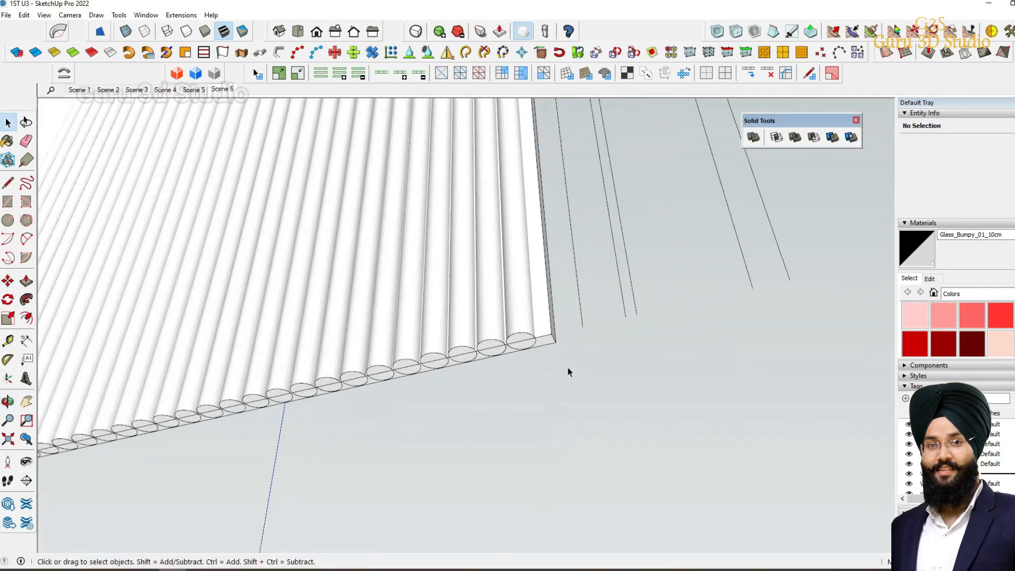
- Try to subtract the outermost tube from the backing panel with Solid Tools
{"action": "middle_click_drag", "start_coordinate": [568, 369], "coordinate": [573, 371]}
{"action": "left_click", "coordinate": [812, 136]}
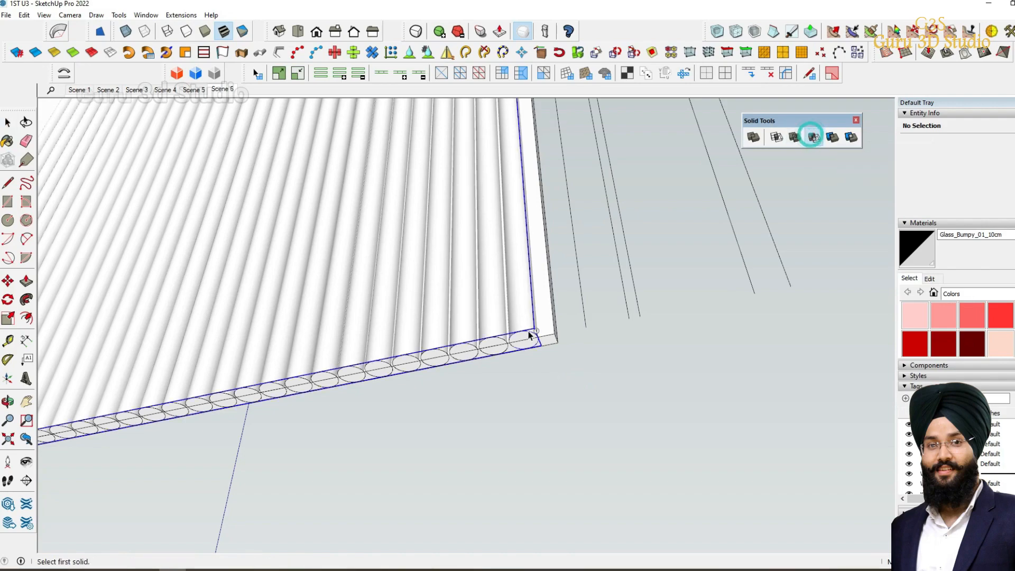
{"action": "left_click", "coordinate": [557, 328]}
{"action": "middle_click_drag", "start_coordinate": [611, 424], "coordinate": [343, 407]}
{"action": "left_click", "coordinate": [458, 324]}
- Open the backing panel group and thicken the panel with Push/Pull
{"action": "double_click", "coordinate": [430, 311]}
{"action": "key", "text": "p"}
{"action": "left_click", "coordinate": [445, 336]}
{"action": "key", "text": "Escape"}
{"action": "middle_click_drag", "start_coordinate": [386, 338], "coordinate": [626, 372]}
{"action": "key", "text": "space"}
{"action": "left_click", "coordinate": [626, 372]}
- Subtract the outermost tube from the backing panel and bring the Solid Tools toolbar close to the tube ends
{"action": "left_click", "coordinate": [817, 139]}
{"action": "left_click", "coordinate": [566, 344]}
{"action": "middle_click_drag", "start_coordinate": [569, 342], "coordinate": [670, 394]}
{"action": "key", "text": "space"}
{"action": "left_click", "coordinate": [670, 394]}
{"action": "left_click_drag", "start_coordinate": [796, 120], "coordinate": [590, 249]}
{"action": "left_click", "coordinate": [659, 394]}
- Subtract the second and third tubes, counted from the outer edge, from the backing panel
{"action": "left_click", "coordinate": [612, 264]}
{"action": "left_click", "coordinate": [563, 364]}
{"action": "left_click", "coordinate": [609, 346]}
{"action": "key", "text": "space"}
{"action": "left_click", "coordinate": [607, 423]}
{"action": "left_click", "coordinate": [616, 267]}
{"action": "left_click", "coordinate": [545, 370]}
{"action": "left_click", "coordinate": [583, 359]}
{"action": "key", "text": "space"}
{"action": "left_click", "coordinate": [601, 429]}
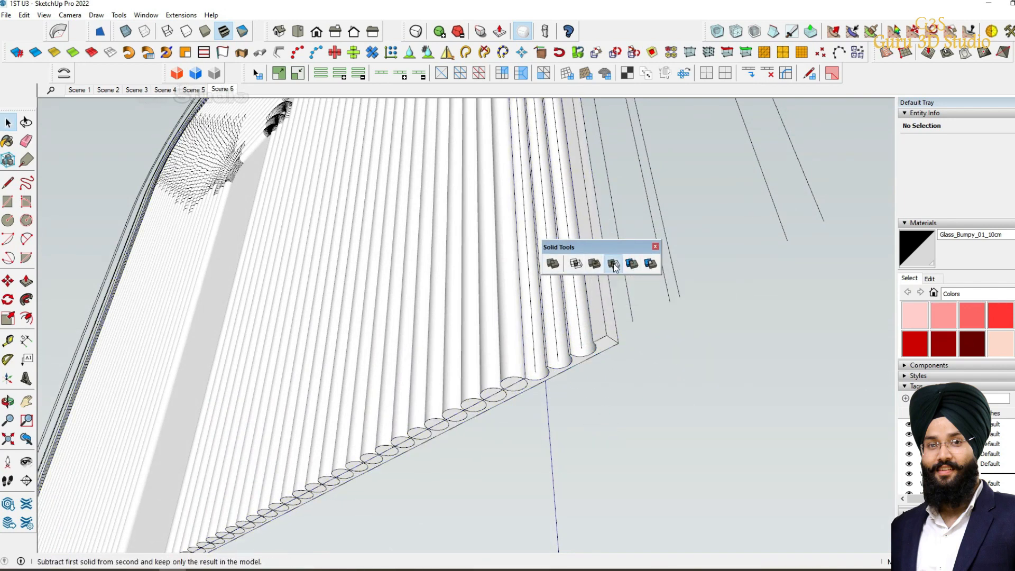
- Subtract the fourth, fifth and seventh tubes, counted from the outer edge, from the backing panel
{"action": "left_click", "coordinate": [613, 264]}
{"action": "left_click", "coordinate": [576, 372]}
{"action": "key", "text": "space"}
{"action": "left_click", "coordinate": [593, 457]}
{"action": "left_click", "coordinate": [521, 371]}
{"action": "left_click", "coordinate": [533, 385]}
{"action": "key", "text": "space"}
{"action": "left_click", "coordinate": [597, 415]}
{"action": "left_click", "coordinate": [475, 405]}
{"action": "left_click", "coordinate": [503, 403]}
{"action": "key", "text": "space"}
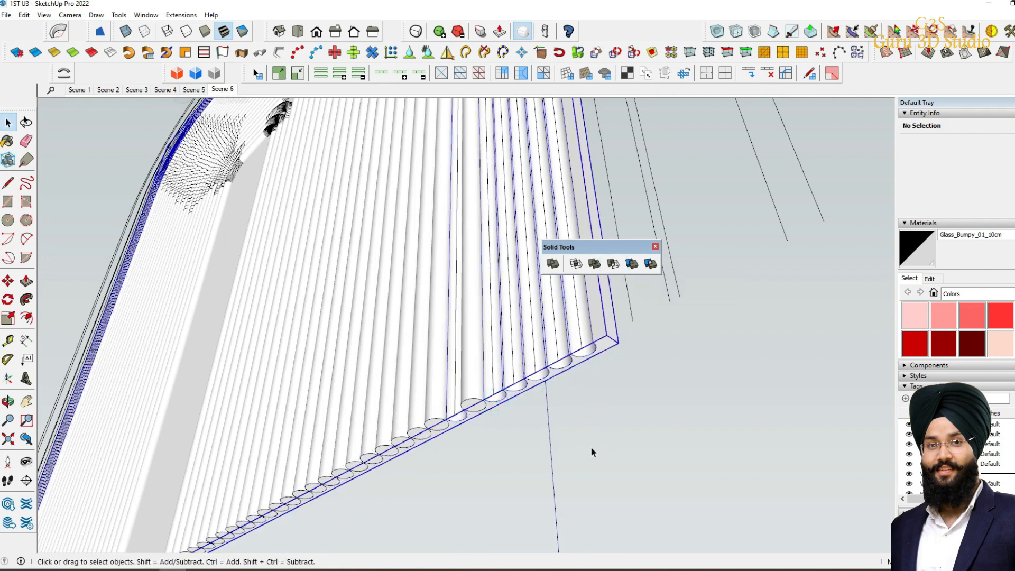
- Subtract the eighth and ninth tubes, counted from the outer edge, from the backing panel
{"action": "scroll", "coordinate": [591, 452], "scroll_direction": "up", "scroll_amount": 4}
{"action": "left_click", "coordinate": [613, 263]}
{"action": "left_click", "coordinate": [457, 407]}
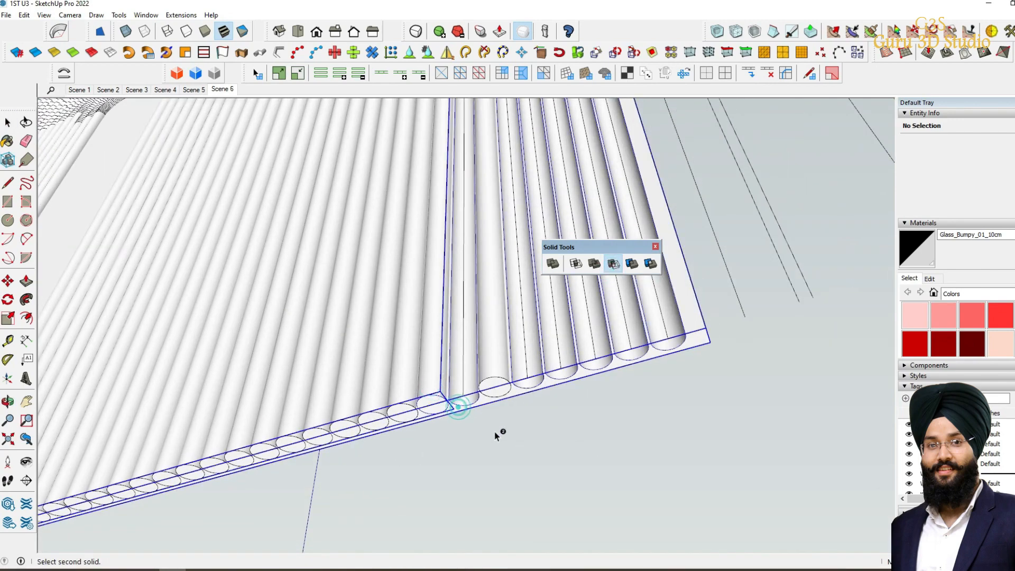
{"action": "key", "text": "space"}
{"action": "left_click", "coordinate": [533, 437]}
{"action": "left_click", "coordinate": [613, 263]}
{"action": "left_click", "coordinate": [407, 410]}
{"action": "left_click", "coordinate": [438, 405]}
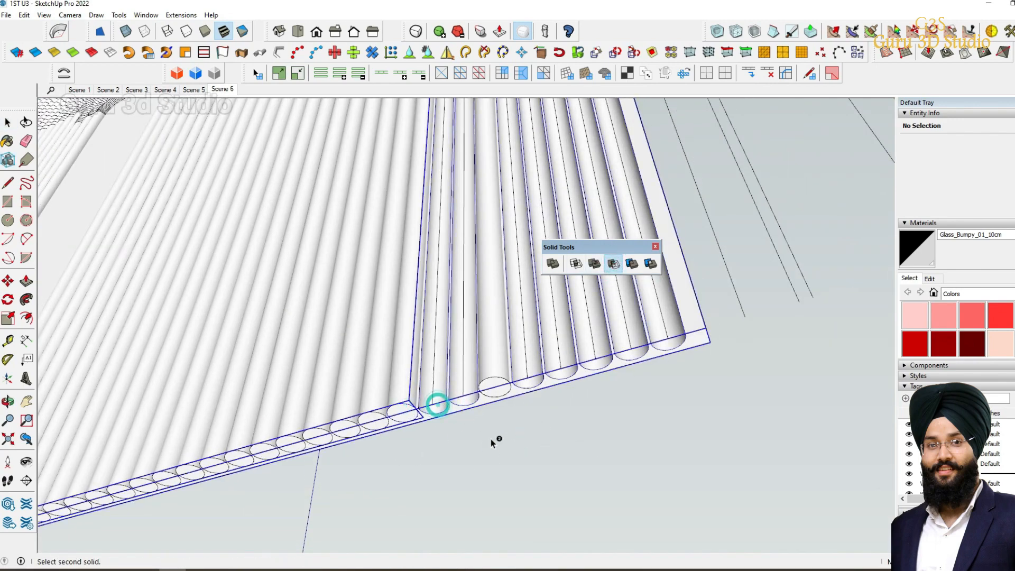
{"action": "key", "text": "space"}
{"action": "left_click", "coordinate": [500, 437]}
- Subtract the tenth and eleventh tubes, counted from the outer edge, from the backing panel
{"action": "scroll", "coordinate": [370, 455], "scroll_direction": "up", "scroll_amount": 3}
{"action": "left_click", "coordinate": [613, 263]}
{"action": "left_click", "coordinate": [445, 394]}
{"action": "left_click", "coordinate": [575, 414]}
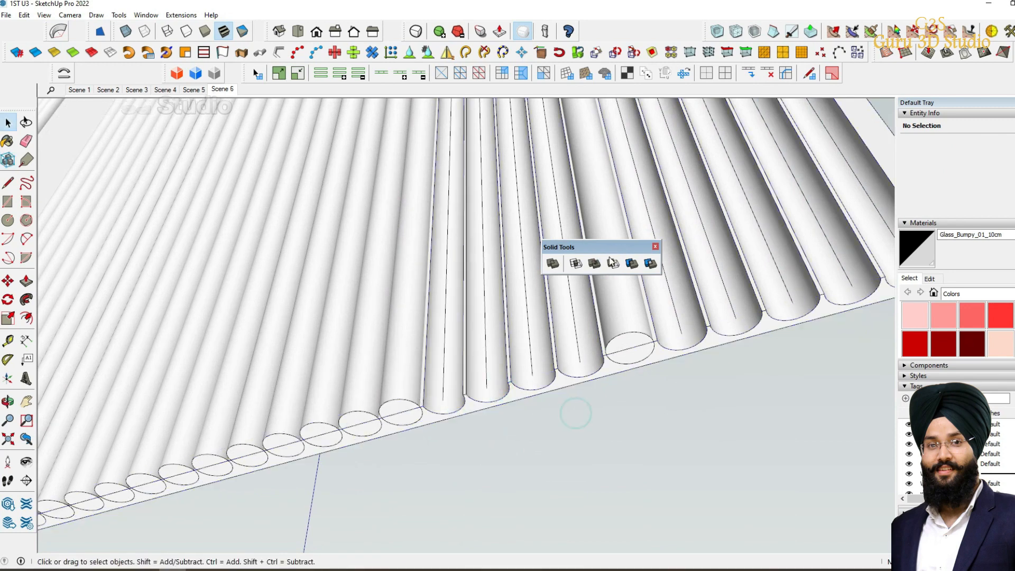
{"action": "left_click", "coordinate": [613, 263]}
{"action": "left_click", "coordinate": [399, 403]}
{"action": "left_click", "coordinate": [463, 397]}
{"action": "left_click", "coordinate": [544, 437]}
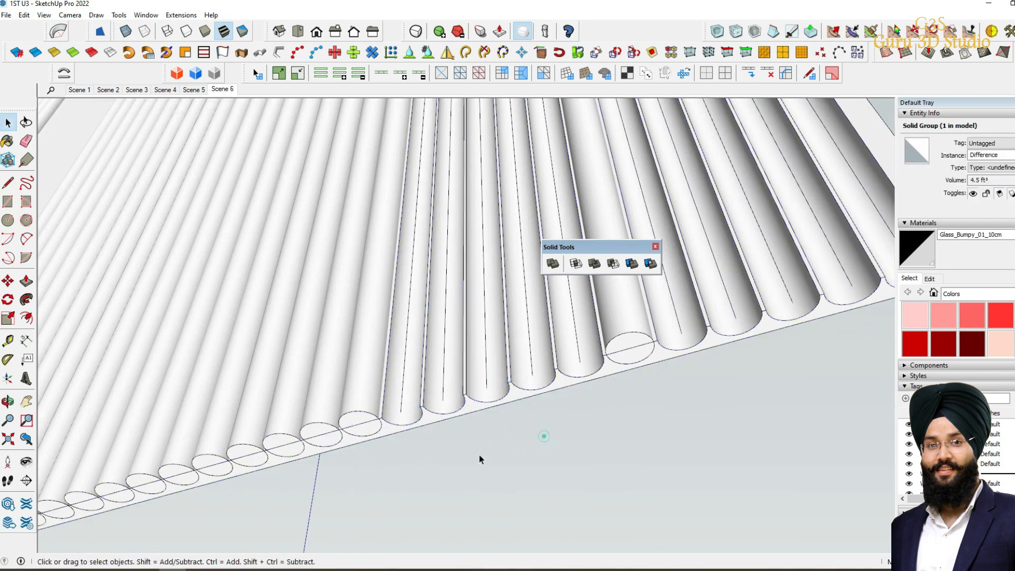
- Subtract the twelfth and thirteenth tubes, counted from the outer edge, from the backing panel
{"action": "left_click", "coordinate": [613, 263]}
{"action": "left_click", "coordinate": [353, 412]}
{"action": "left_click", "coordinate": [411, 415]}
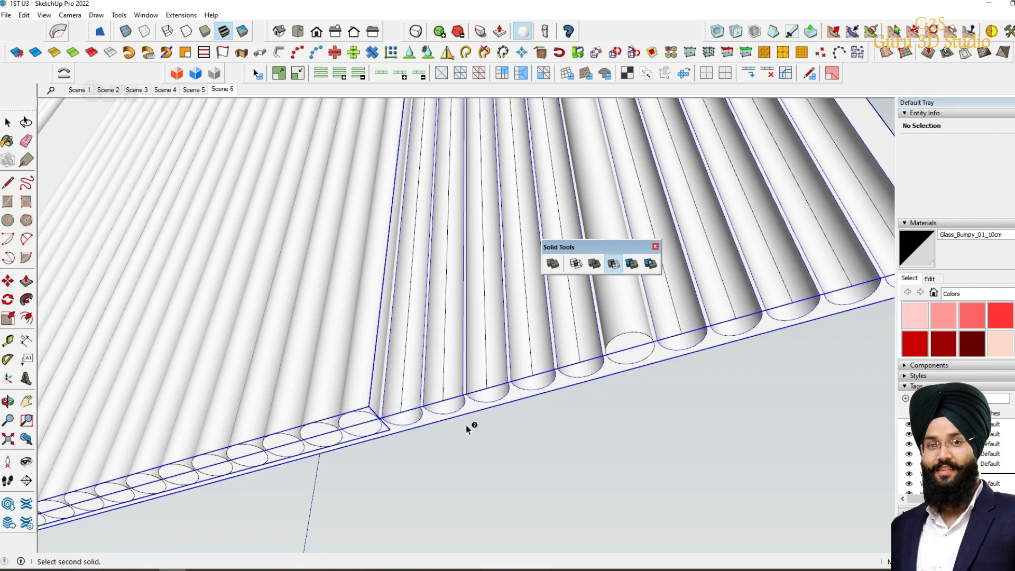
{"action": "left_click", "coordinate": [468, 443]}
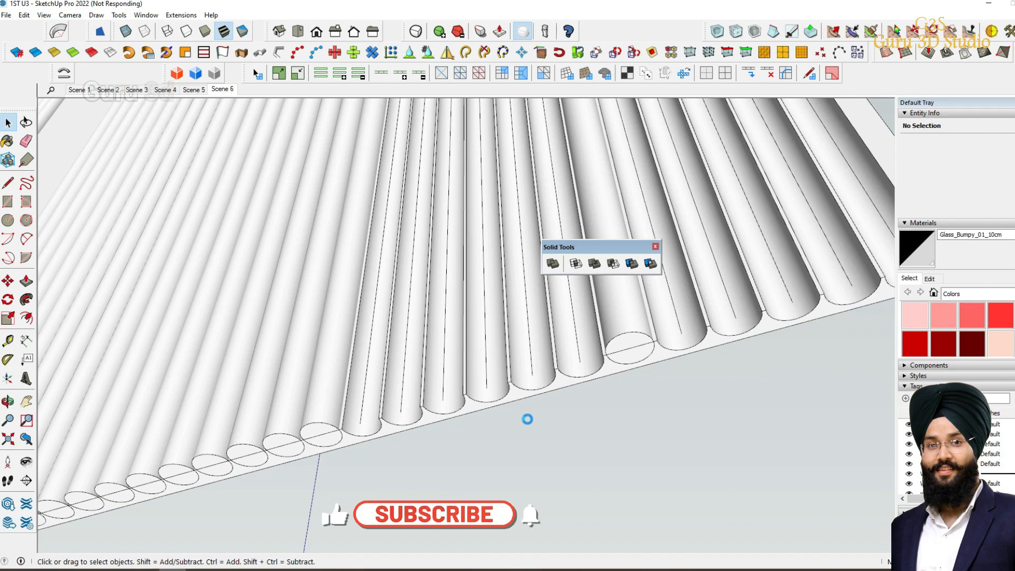
{"action": "left_click", "coordinate": [613, 263]}
{"action": "left_click", "coordinate": [385, 423]}
{"action": "left_click", "coordinate": [474, 439]}
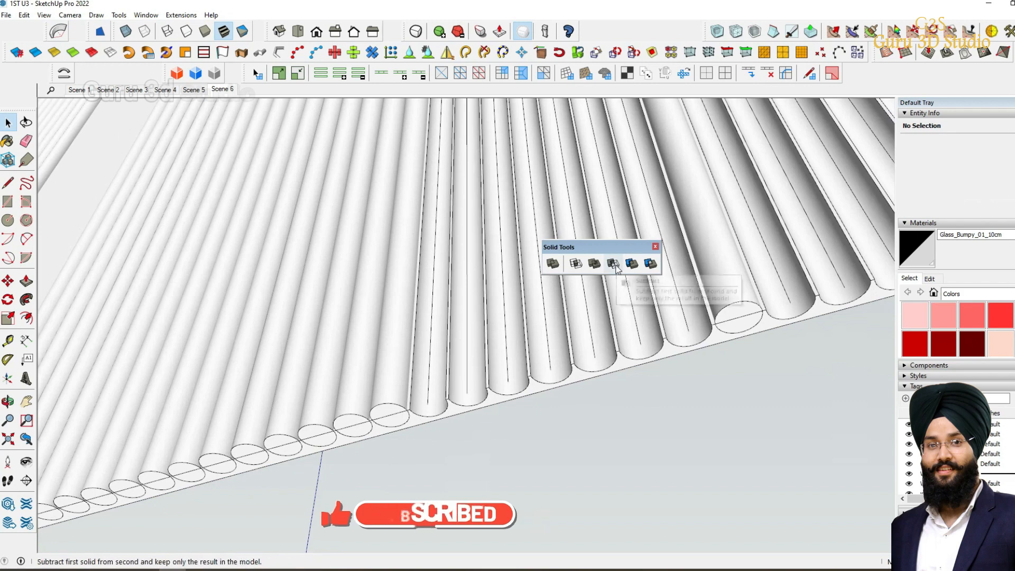
- Subtract the fourteenth and fifteenth tubes, counted from the outer edge, from the backing panel
{"action": "left_click", "coordinate": [613, 263]}
{"action": "left_click", "coordinate": [388, 420]}
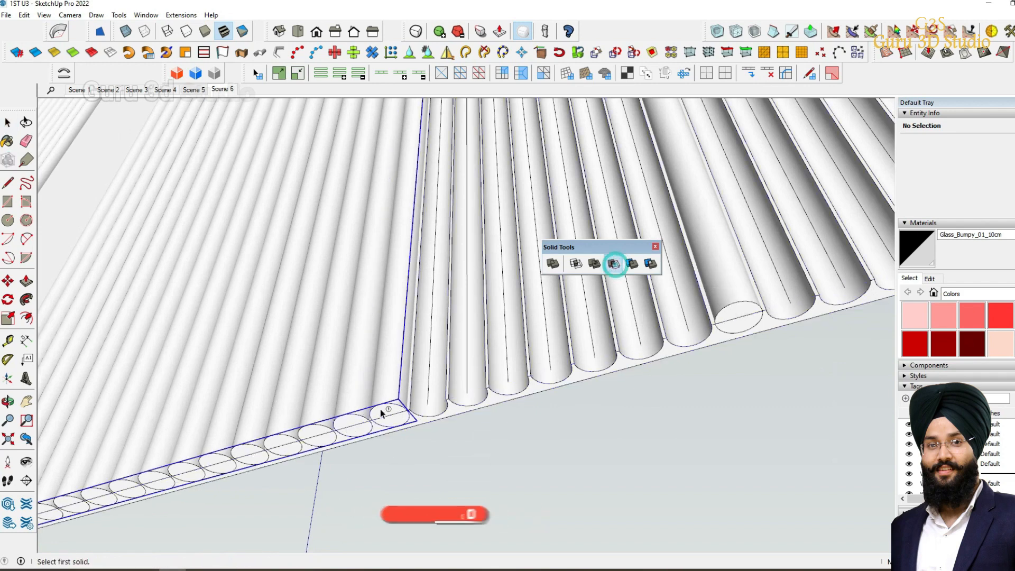
{"action": "left_click", "coordinate": [440, 413]}
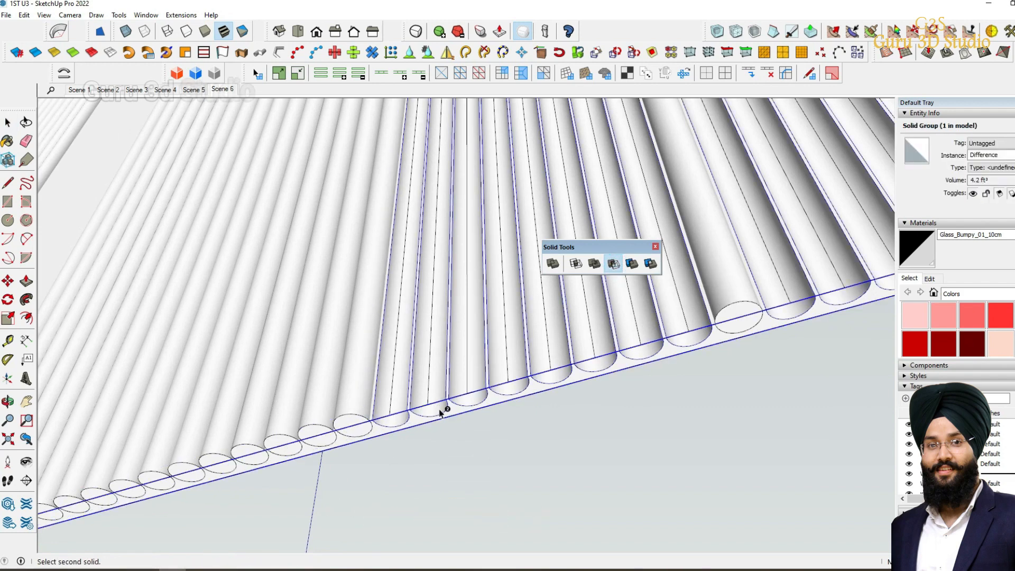
{"action": "left_click", "coordinate": [504, 433]}
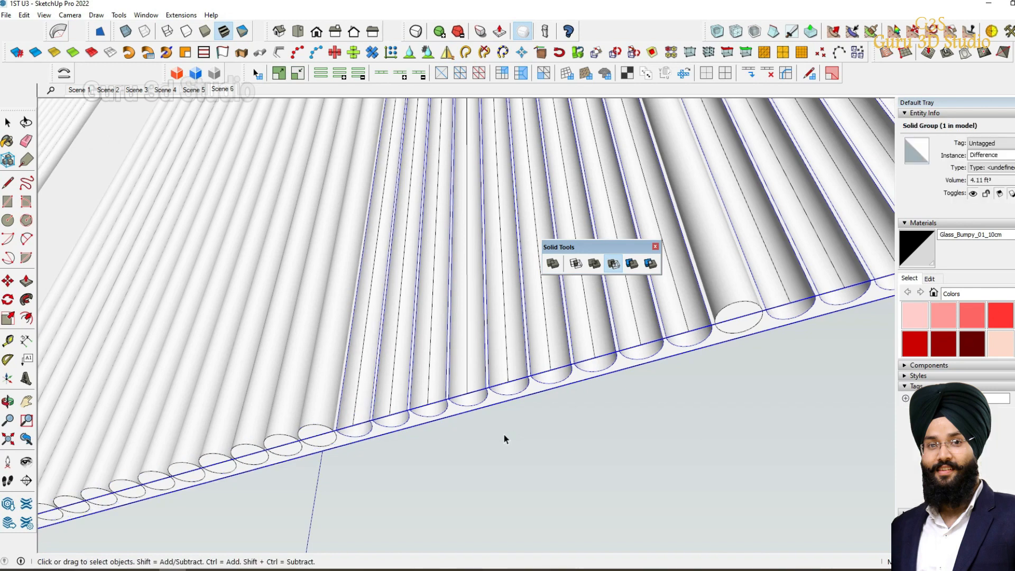
- Subtract the sixteenth, seventeenth and eighteenth tubes, counted from the outer edge, from the backing panel
{"action": "left_click", "coordinate": [299, 448]}
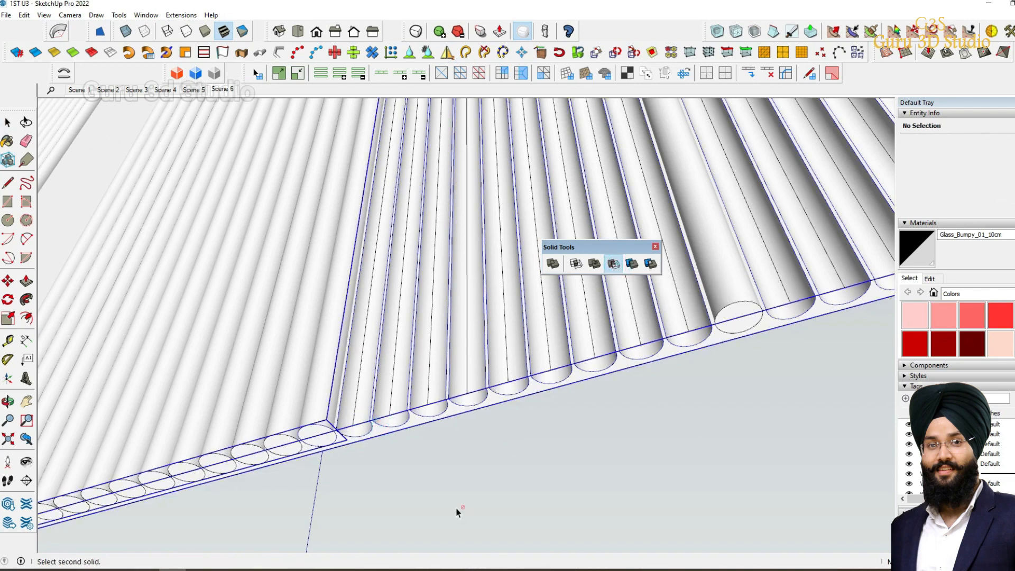
{"action": "left_click", "coordinate": [366, 512]}
{"action": "left_click", "coordinate": [350, 438]}
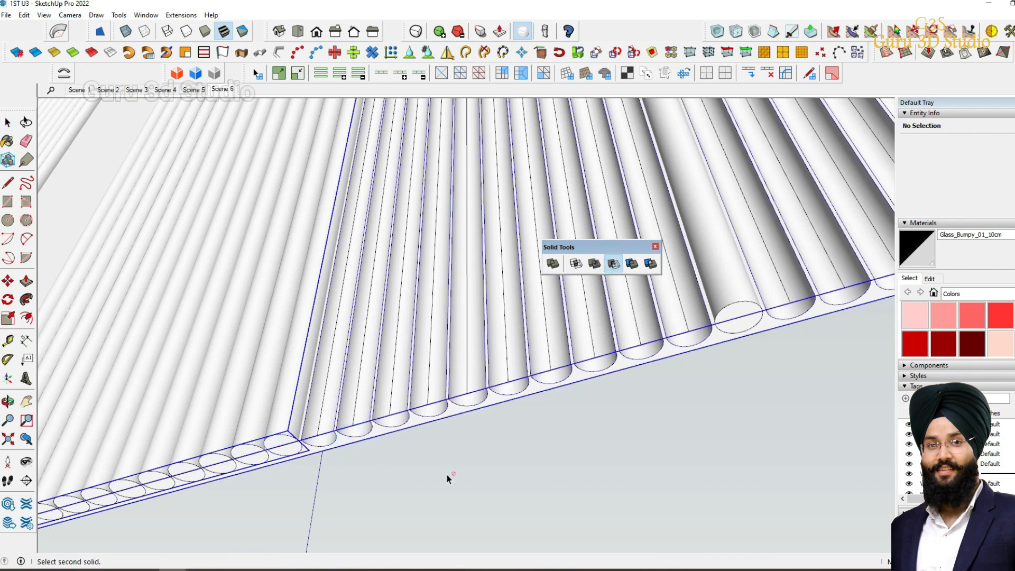
{"action": "left_click", "coordinate": [446, 478]}
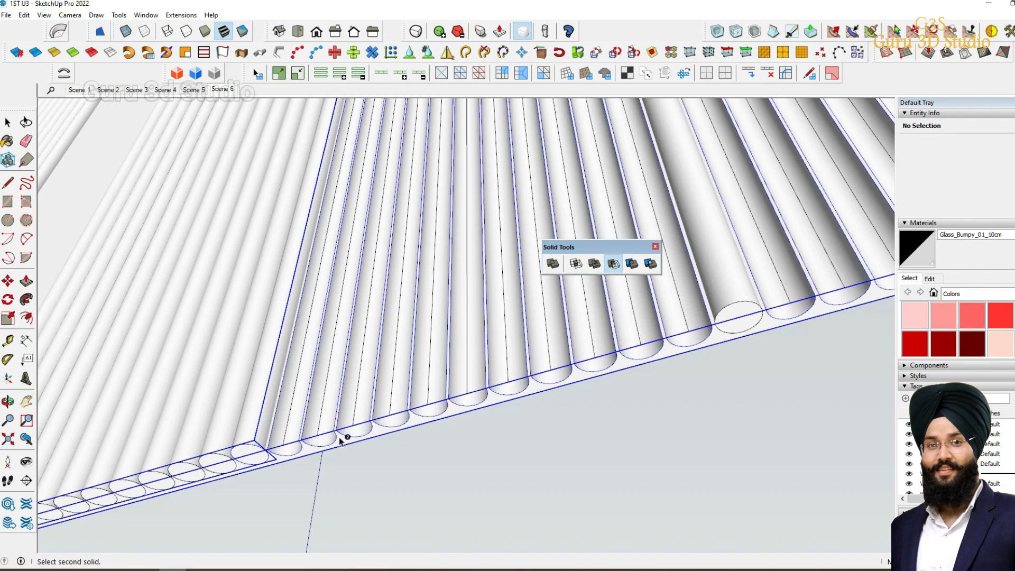
{"action": "key", "text": "space"}
- Subtract the nineteenth and twentieth tubes, counted from the outer edge, from the backing panel
{"action": "scroll", "coordinate": [586, 418], "scroll_direction": "down", "scroll_amount": 2}
{"action": "middle_click_drag", "start_coordinate": [585, 406], "coordinate": [519, 473]}
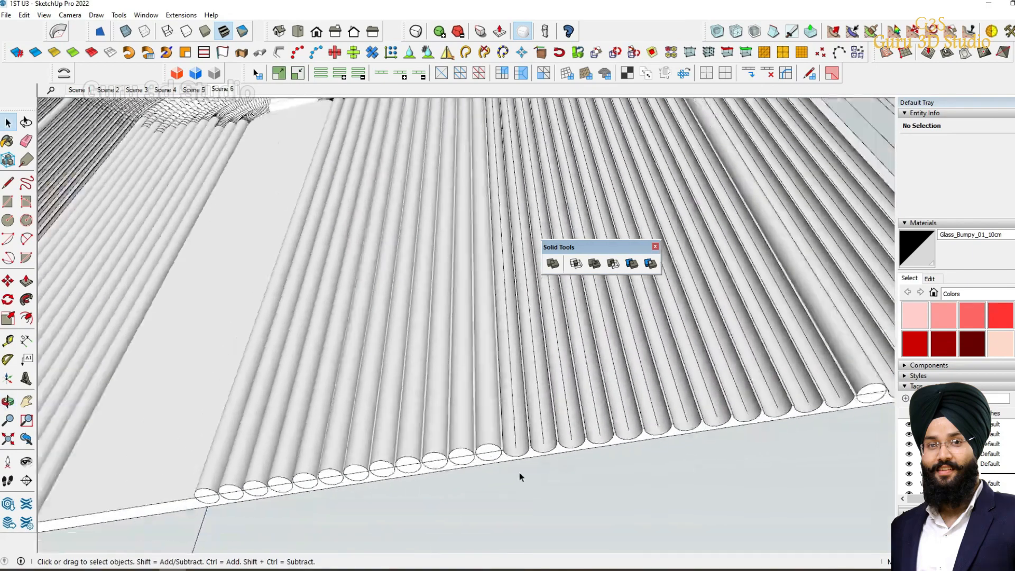
{"action": "scroll", "coordinate": [501, 501], "scroll_direction": "up", "scroll_amount": 2}
{"action": "left_click", "coordinate": [613, 263]}
{"action": "left_click", "coordinate": [489, 435]}
{"action": "left_click", "coordinate": [540, 432]}
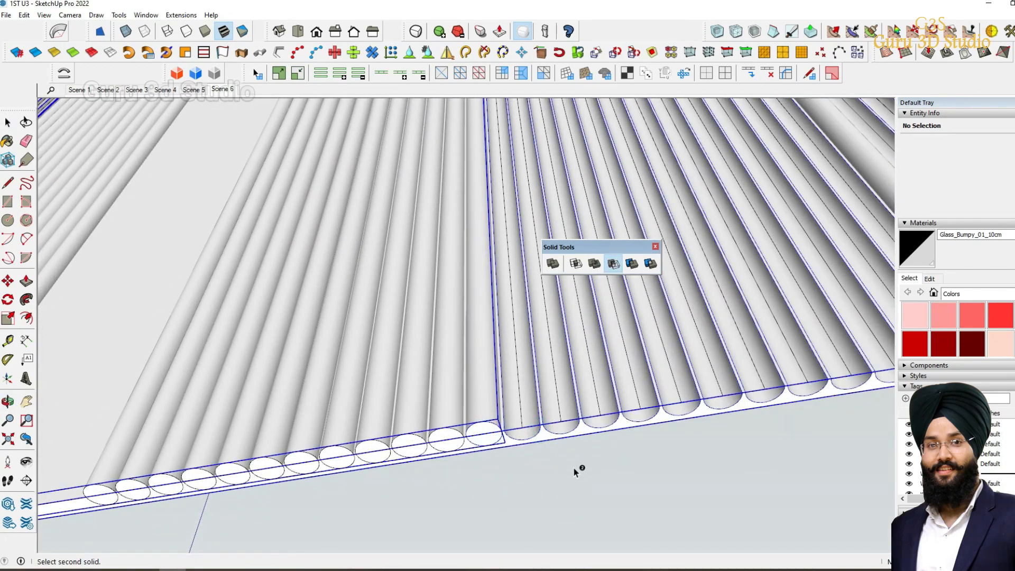
{"action": "left_click", "coordinate": [573, 468]}
{"action": "key", "text": "space"}
{"action": "left_click", "coordinate": [614, 262]}
{"action": "left_click", "coordinate": [454, 423]}
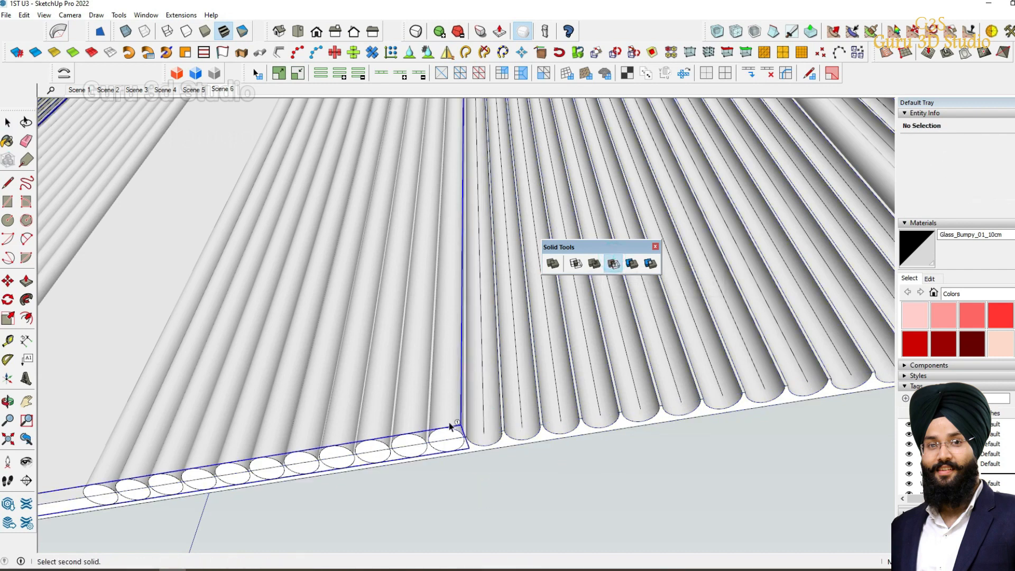
{"action": "left_click", "coordinate": [496, 433]}
{"action": "key", "text": "space"}
- Subtract the twenty-first and twenty-second tubes, counted from the outer edge, from the backing panel
{"action": "left_click", "coordinate": [613, 263]}
{"action": "left_click", "coordinate": [413, 432]}
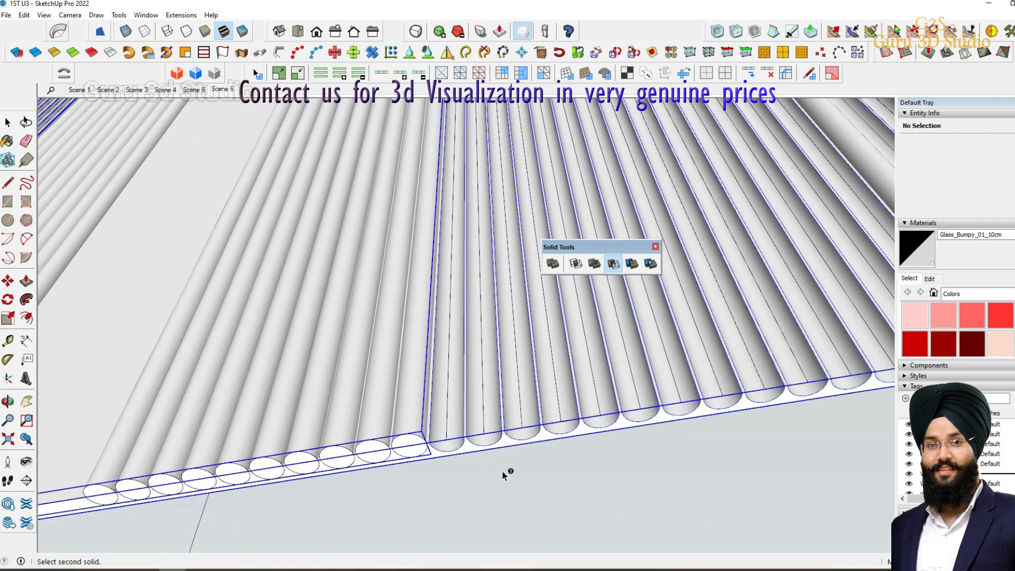
{"action": "left_click", "coordinate": [484, 497]}
{"action": "key", "text": "space"}
{"action": "left_click", "coordinate": [613, 263]}
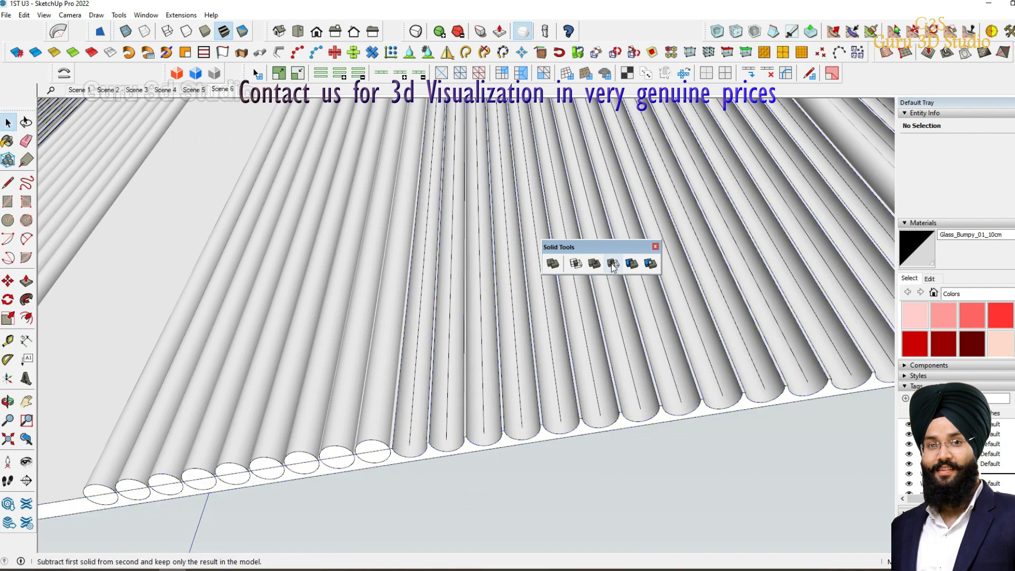
{"action": "left_click", "coordinate": [382, 446]}
{"action": "left_click", "coordinate": [413, 441]}
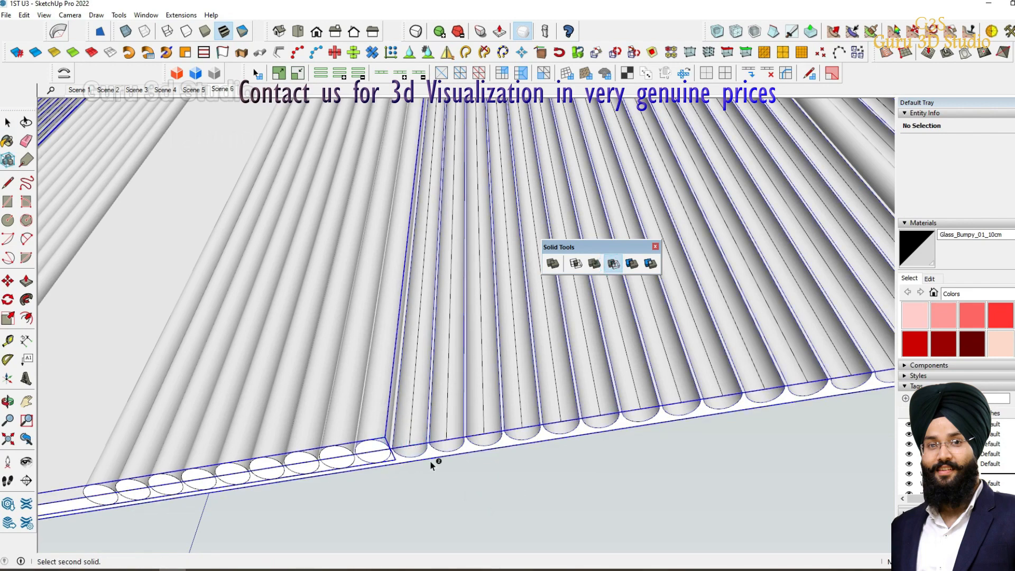
{"action": "left_click", "coordinate": [453, 468]}
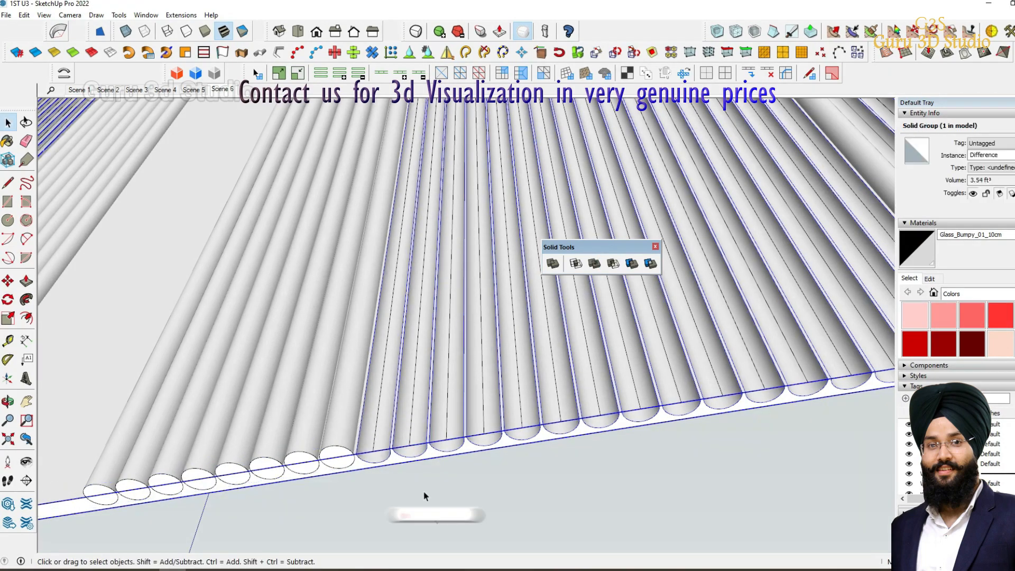
- Subtract the twenty-third and twenty-fourth tubes, counted from the outer edge, from the backing panel
{"action": "left_click", "coordinate": [341, 450]}
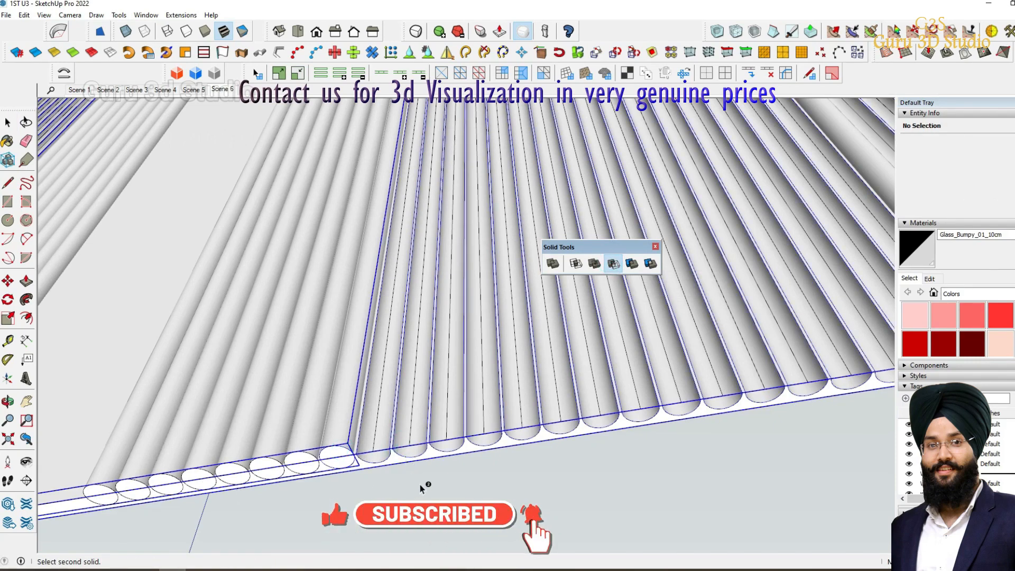
{"action": "key", "text": "space"}
{"action": "left_click", "coordinate": [471, 503]}
{"action": "scroll", "coordinate": [467, 467], "scroll_direction": "down", "scroll_amount": 2}
{"action": "scroll", "coordinate": [466, 466], "scroll_direction": "up", "scroll_amount": 3}
{"action": "left_click", "coordinate": [397, 485]}
{"action": "left_click", "coordinate": [613, 263]}
{"action": "left_click", "coordinate": [408, 425]}
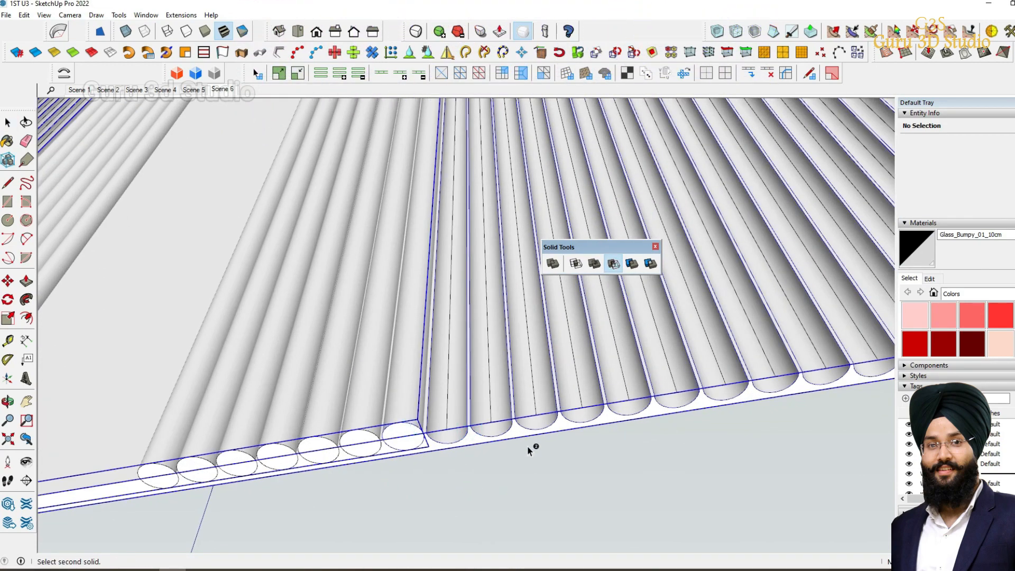
{"action": "key", "text": "space"}
{"action": "left_click", "coordinate": [477, 471]}
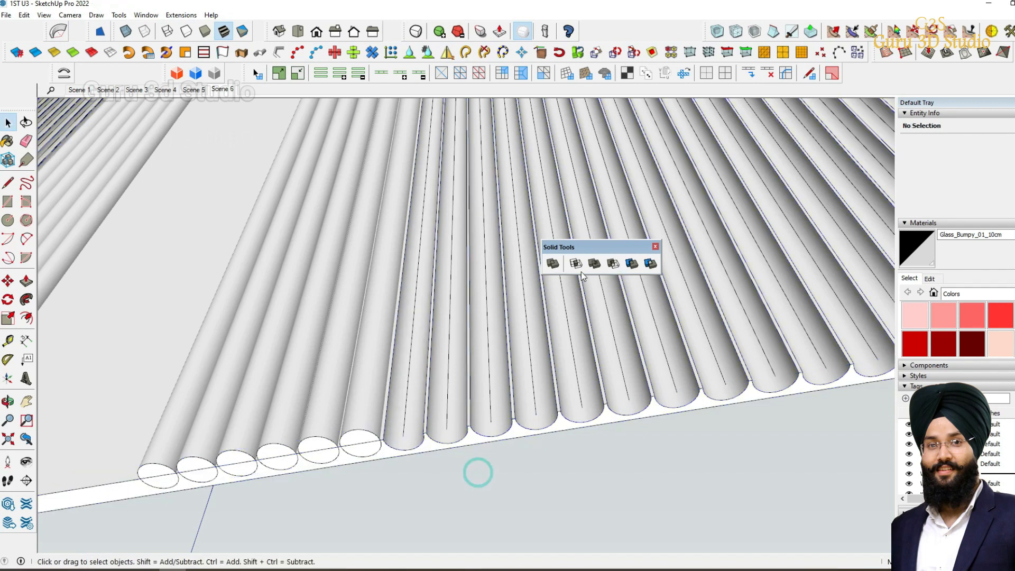
- Subtract the twenty-fifth and twenty-sixth tubes, counted from the outer edge, from the backing panel
{"action": "left_click", "coordinate": [363, 435]}
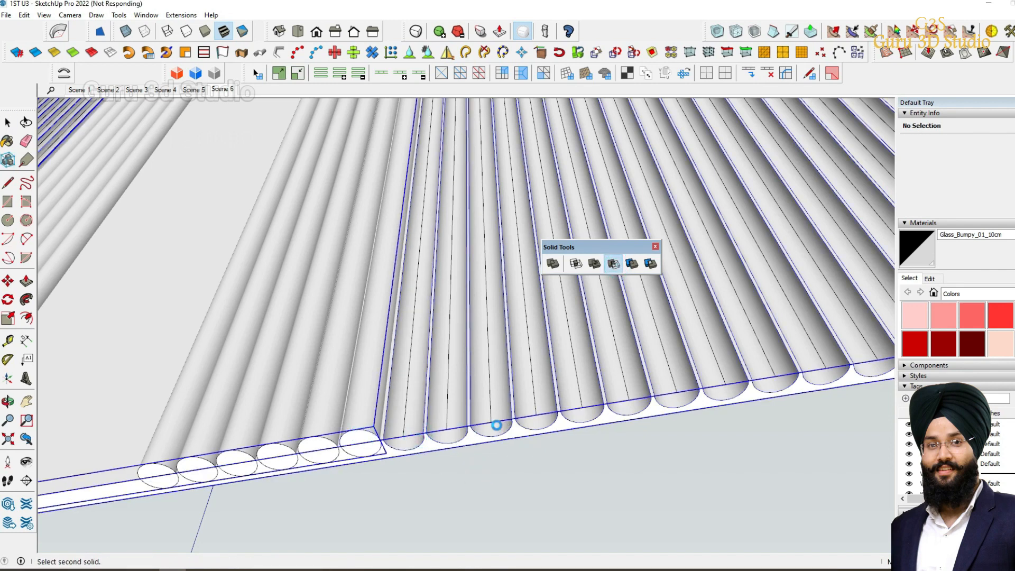
{"action": "left_click", "coordinate": [498, 429]}
{"action": "key", "text": "space"}
{"action": "left_click", "coordinate": [521, 474]}
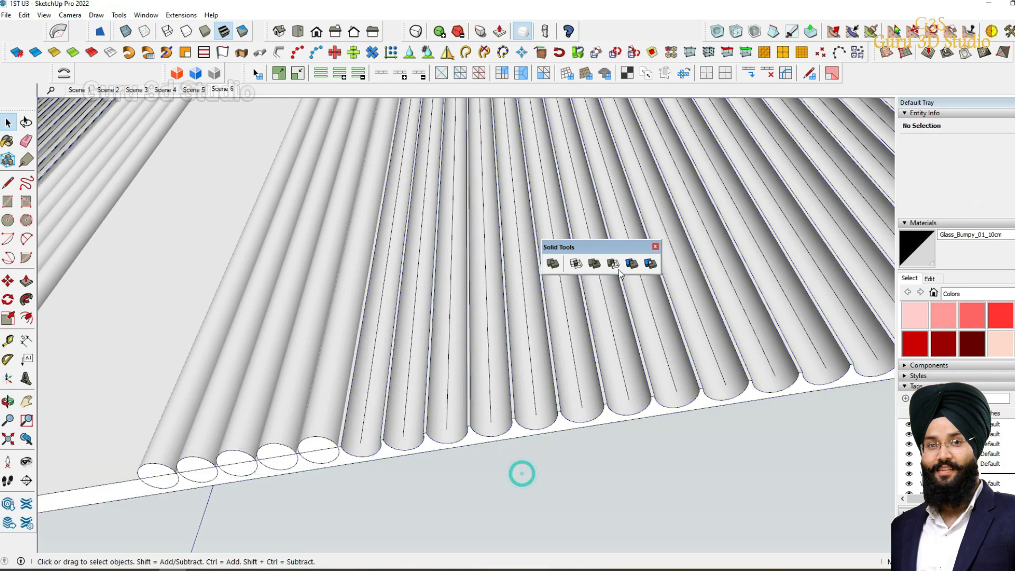
{"action": "left_click", "coordinate": [374, 438]}
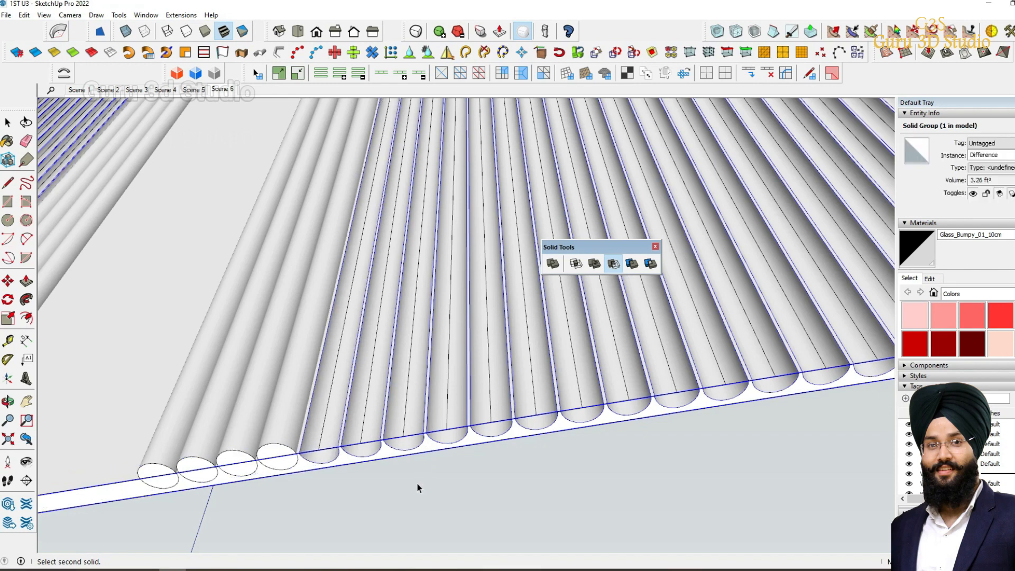
- Subtract the twenty-seventh and twenty-eighth tubes, counted from the outer edge, from the backing panel
{"action": "left_click", "coordinate": [270, 441]}
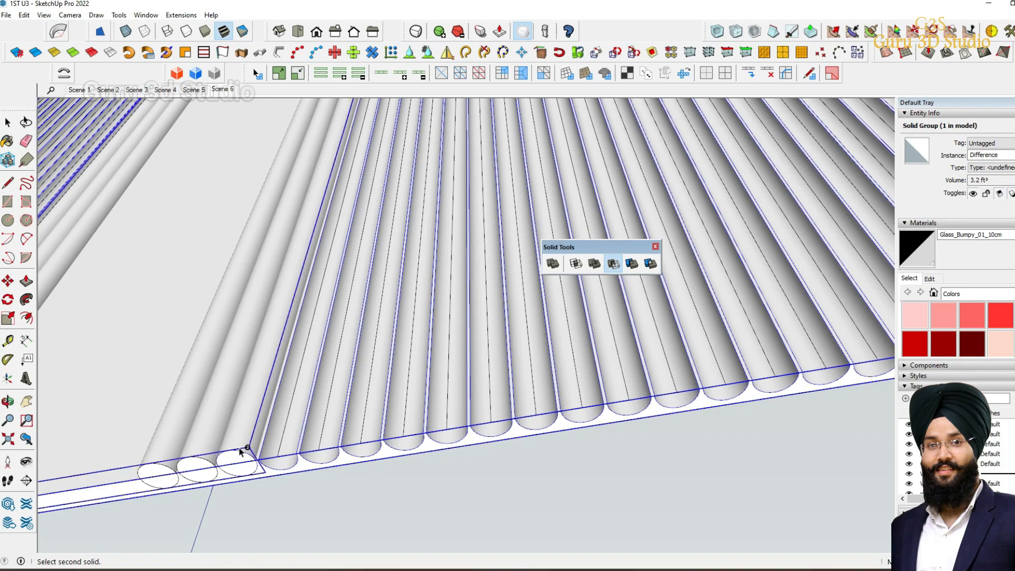
{"action": "key", "text": "space"}
{"action": "left_click", "coordinate": [376, 508]}
{"action": "scroll", "coordinate": [376, 508], "scroll_direction": "up", "scroll_amount": 5}
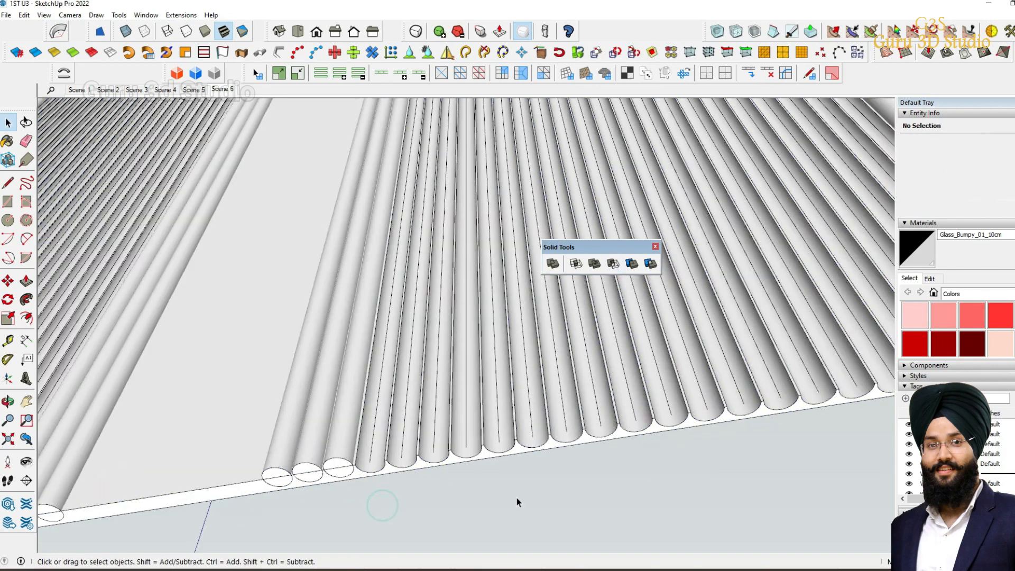
{"action": "left_click", "coordinate": [613, 263]}
{"action": "left_click", "coordinate": [331, 421]}
{"action": "left_click", "coordinate": [423, 423]}
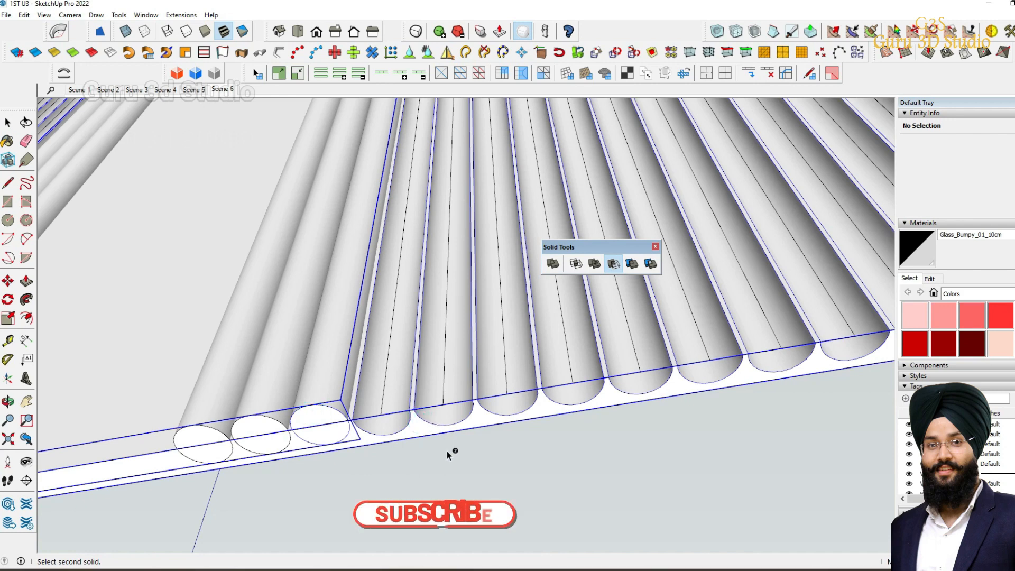
{"action": "left_click", "coordinate": [429, 461]}
- Subtract the last two tubes, nearest the plain central strip, from the backing panel
{"action": "left_click", "coordinate": [613, 264]}
{"action": "left_click", "coordinate": [351, 426]}
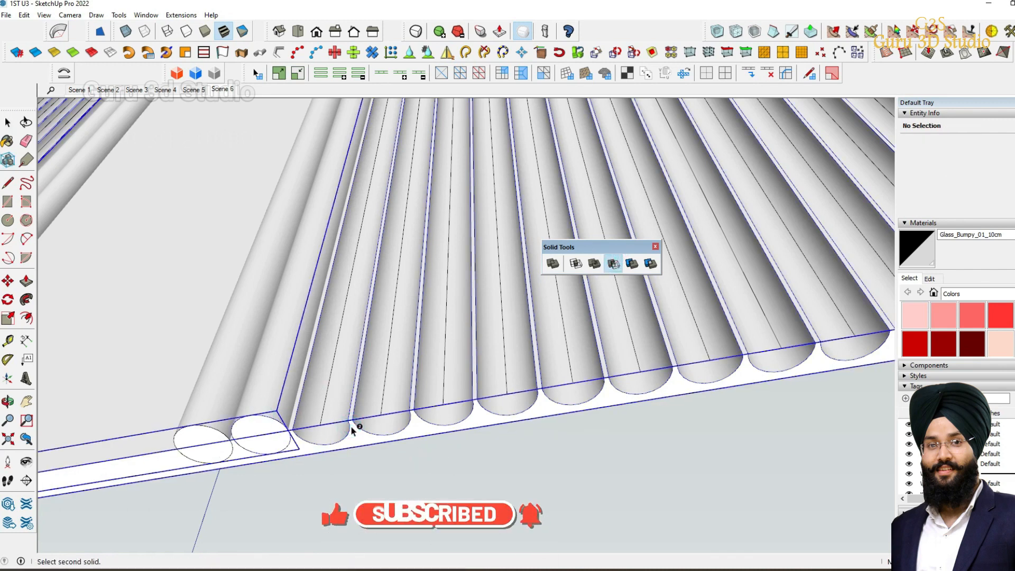
{"action": "left_click", "coordinate": [360, 484]}
{"action": "left_click", "coordinate": [617, 263]}
{"action": "left_click", "coordinate": [231, 423]}
{"action": "left_click", "coordinate": [275, 431]}
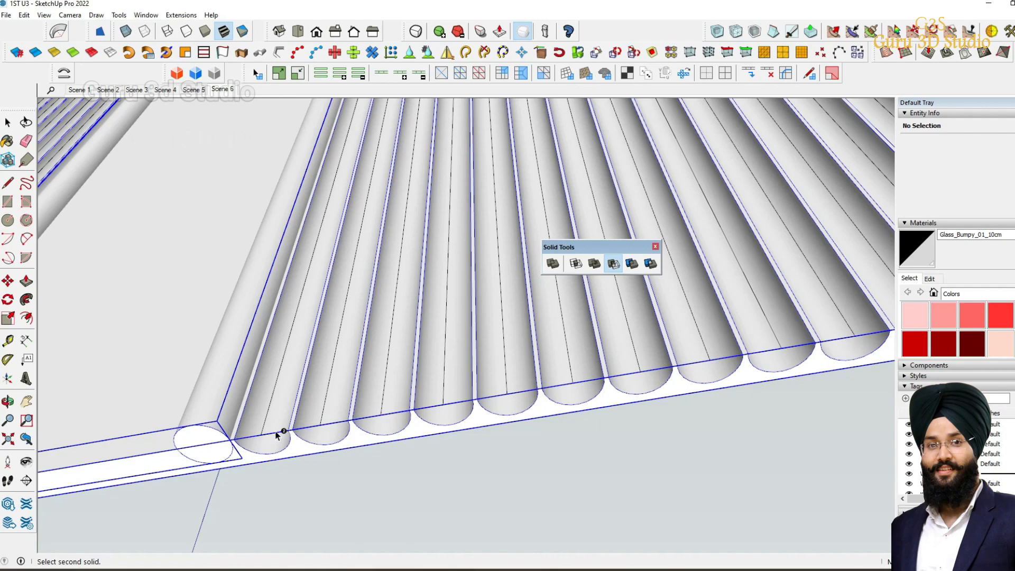
{"action": "key", "text": "space"}
{"action": "left_click", "coordinate": [381, 483]}
- Hide the edge lines and examine the flutes across the whole panel and along its lower edge
{"action": "scroll", "coordinate": [392, 477], "scroll_direction": "down", "scroll_amount": 8}
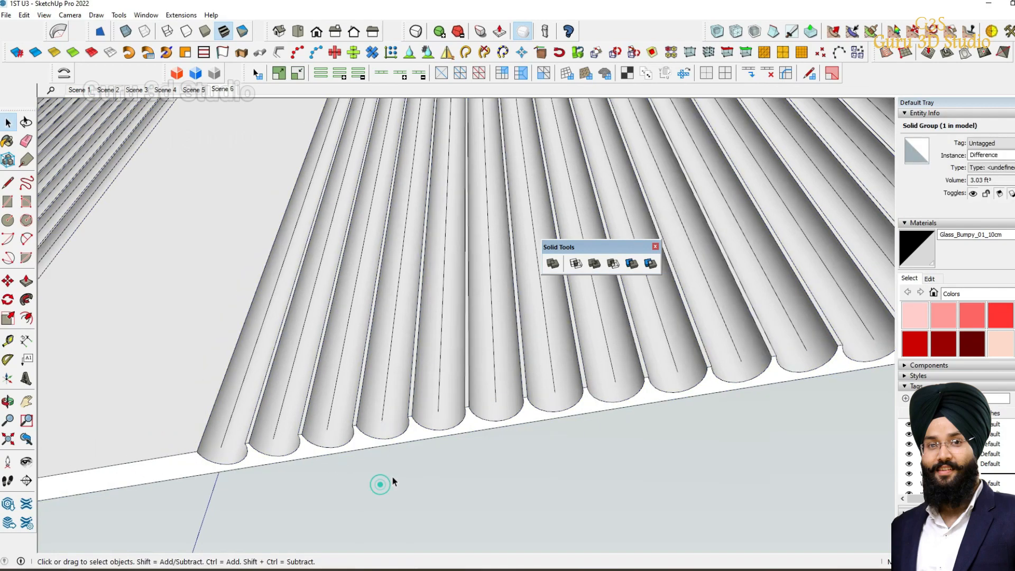
{"action": "middle_click_drag", "start_coordinate": [485, 423], "coordinate": [584, 514]}
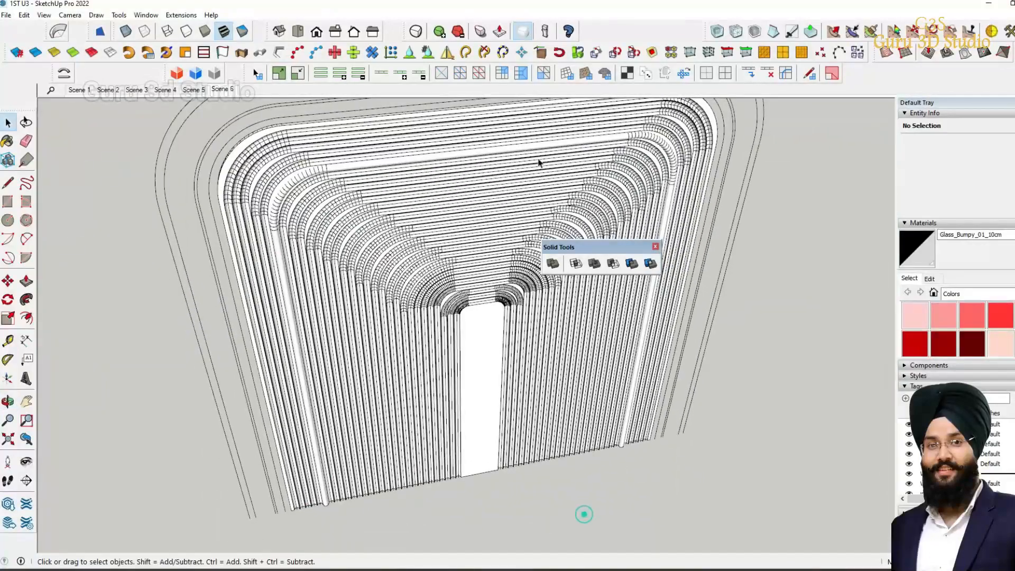
{"action": "left_click", "coordinate": [521, 32]}
{"action": "middle_click_drag", "start_coordinate": [391, 370], "coordinate": [542, 388]}
{"action": "scroll", "coordinate": [319, 502], "scroll_direction": "up", "scroll_amount": 5}
{"action": "middle_click_drag", "start_coordinate": [319, 503], "coordinate": [331, 444]}
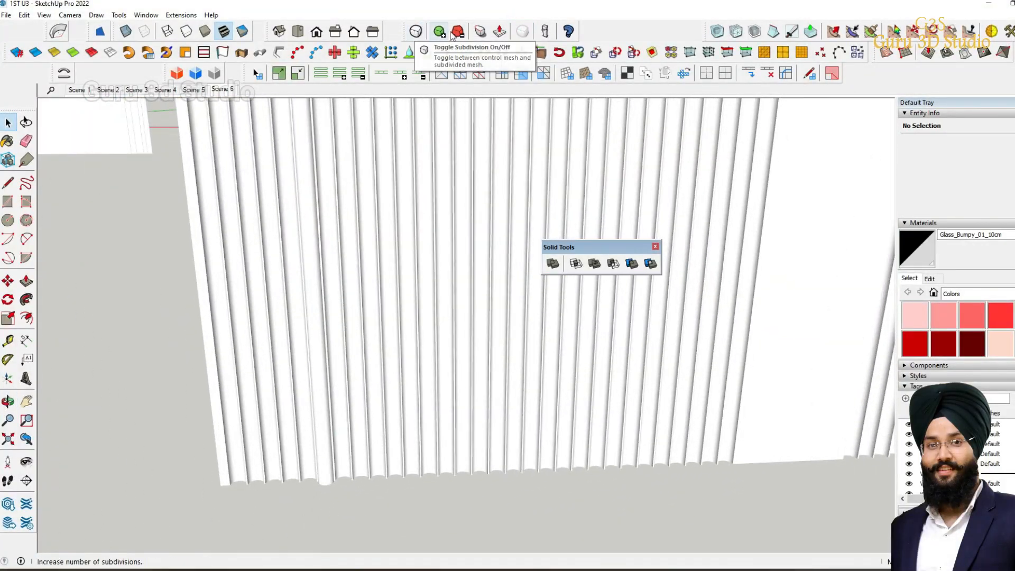
{"action": "scroll", "coordinate": [295, 415], "scroll_direction": "down", "scroll_amount": 2}
{"action": "scroll", "coordinate": [296, 415], "scroll_direction": "down", "scroll_amount": 3}
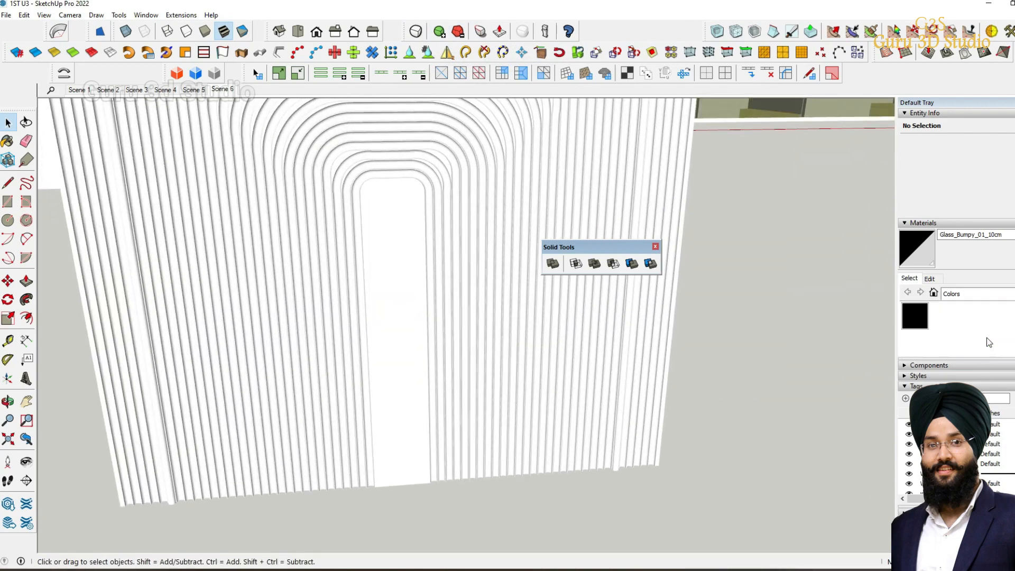
- Switch the material library to the Glass and Mirrors collection
{"action": "left_click", "coordinate": [978, 294]}
{"action": "left_click", "coordinate": [973, 349]}
- Try Translucent Glass Blue on the fluted panel, inspect it up close and undo the paint
{"action": "left_click", "coordinate": [1000, 315]}
{"action": "left_click", "coordinate": [629, 464]}
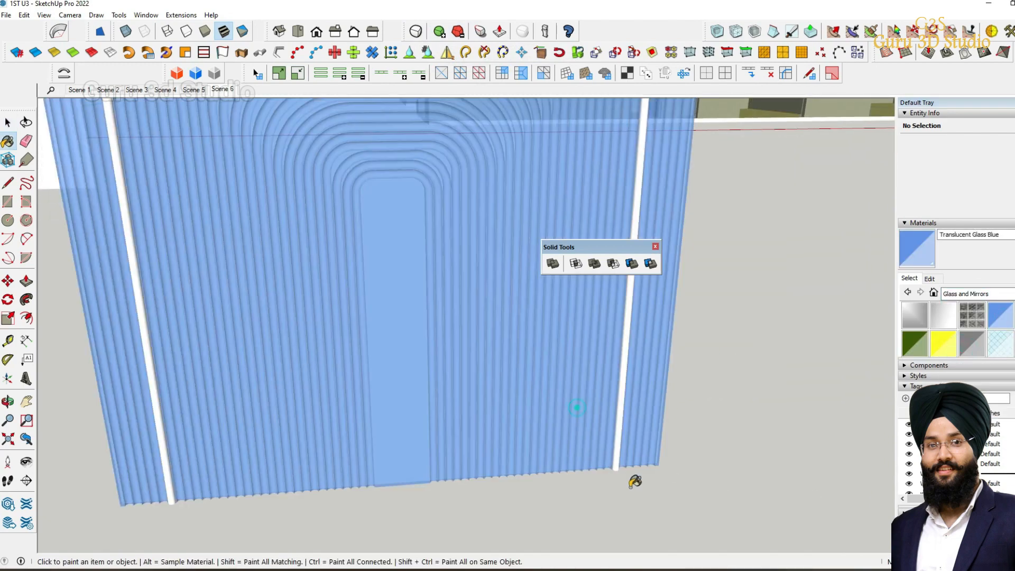
{"action": "scroll", "coordinate": [454, 483], "scroll_direction": "up", "scroll_amount": 2}
{"action": "scroll", "coordinate": [521, 356], "scroll_direction": "up", "scroll_amount": 1}
{"action": "middle_click_drag", "start_coordinate": [521, 356], "coordinate": [600, 485]}
{"action": "scroll", "coordinate": [601, 485], "scroll_direction": "down", "scroll_amount": 2}
{"action": "scroll", "coordinate": [600, 486], "scroll_direction": "down", "scroll_amount": 1}
{"action": "key", "text": "ctrl+z"}
- Turn the edge lines back on and select all geometry inside the leftover sixth tube from the outer edge
{"action": "left_click", "coordinate": [522, 31]}
{"action": "left_click", "coordinate": [761, 444]}
{"action": "mouse_move", "coordinate": [760, 513]}
{"action": "middle_mouse_down"}
{"action": "mouse_move", "coordinate": [703, 437]}
{"action": "mouse_move", "coordinate": [664, 442]}
{"action": "middle_mouse_up"}
{"action": "triple_click", "coordinate": [662, 437]}
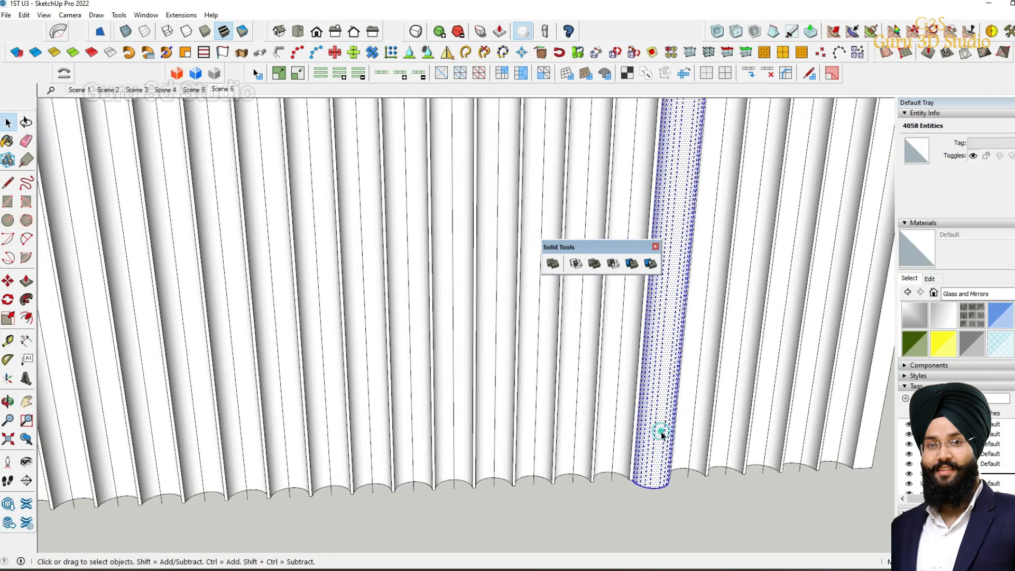
{"action": "right_click", "coordinate": [662, 437]}
{"action": "left_click", "coordinate": [703, 294]}
{"action": "left_click", "coordinate": [547, 402]}
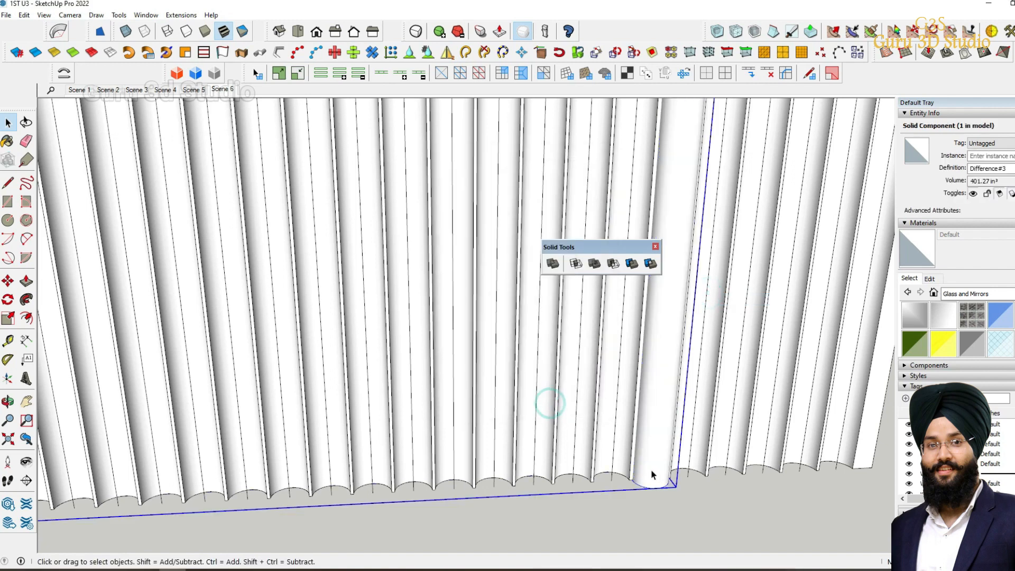
- Subtract the leftover sixth tube, counted from the outer edge, from the backing panel
{"action": "left_click", "coordinate": [690, 528]}
{"action": "left_click", "coordinate": [613, 264]}
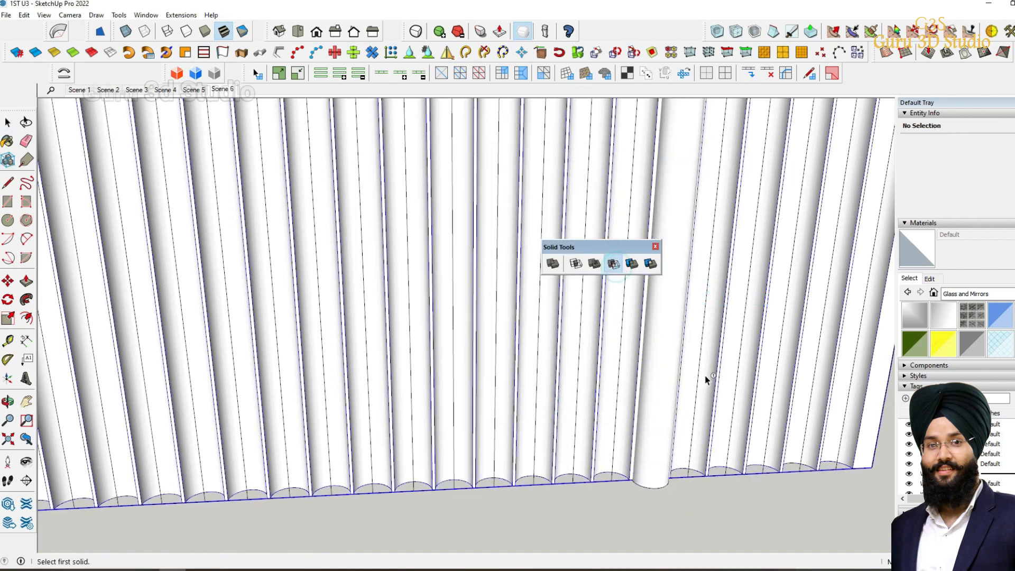
{"action": "left_click", "coordinate": [708, 381]}
{"action": "left_click", "coordinate": [704, 418]}
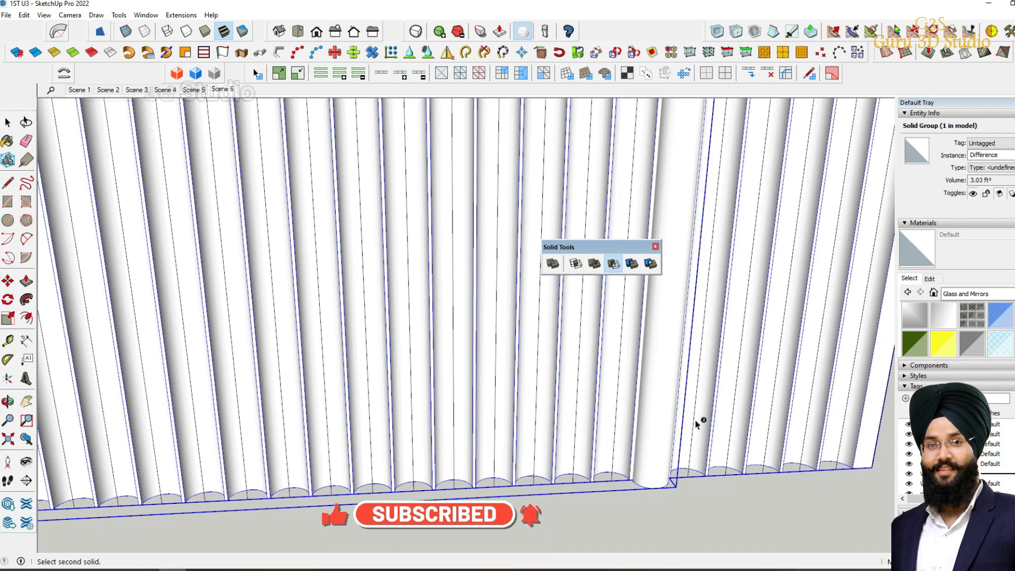
{"action": "left_click", "coordinate": [727, 416]}
{"action": "key", "text": "space"}
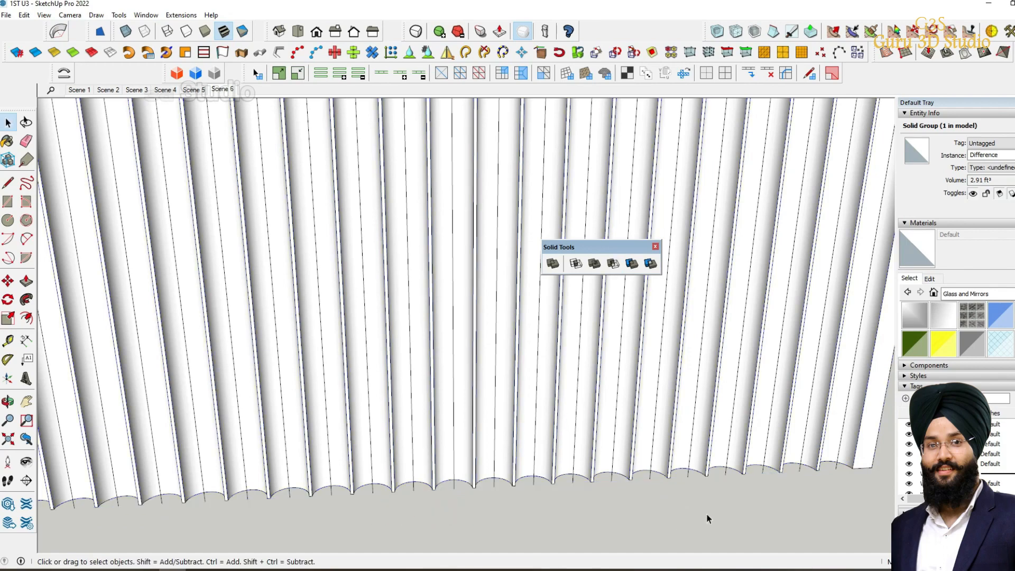
{"action": "left_click", "coordinate": [707, 516]}
- Paint the finished fluted panel with Translucent Glass Dark Green
{"action": "left_click", "coordinate": [906, 343]}
{"action": "left_click", "coordinate": [754, 358]}
{"action": "key", "text": "space"}
{"action": "scroll", "coordinate": [696, 519], "scroll_direction": "down", "scroll_amount": 7}
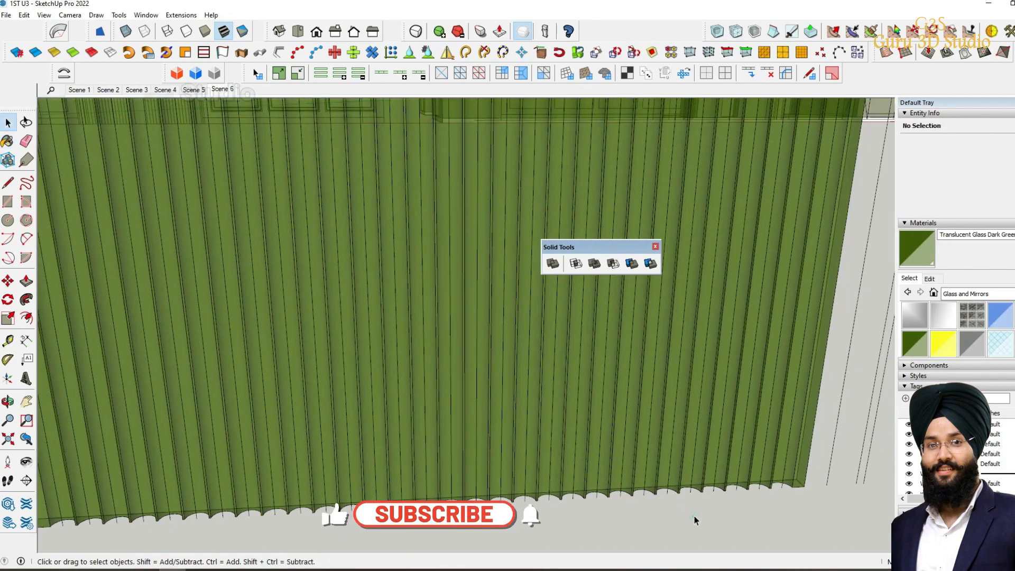
- Hide the edge lines and review the complete green fluted panel
{"action": "mouse_move", "coordinate": [634, 471]}
{"action": "middle_mouse_down"}
{"action": "mouse_move", "coordinate": [581, 534]}
{"action": "mouse_move", "coordinate": [613, 499]}
{"action": "middle_mouse_up"}
{"action": "scroll", "coordinate": [782, 349], "scroll_direction": "up", "scroll_amount": 3}
{"action": "left_click", "coordinate": [522, 31]}
{"action": "mouse_move", "coordinate": [721, 431]}
{"action": "middle_mouse_down"}
{"action": "mouse_move", "coordinate": [433, 444]}
{"action": "mouse_move", "coordinate": [677, 444]}
{"action": "mouse_move", "coordinate": [752, 412]}
{"action": "mouse_move", "coordinate": [660, 417]}
{"action": "mouse_move", "coordinate": [683, 307]}
{"action": "mouse_move", "coordinate": [724, 439]}
{"action": "middle_mouse_up"}
{"action": "scroll", "coordinate": [581, 348], "scroll_direction": "down", "scroll_amount": 2}
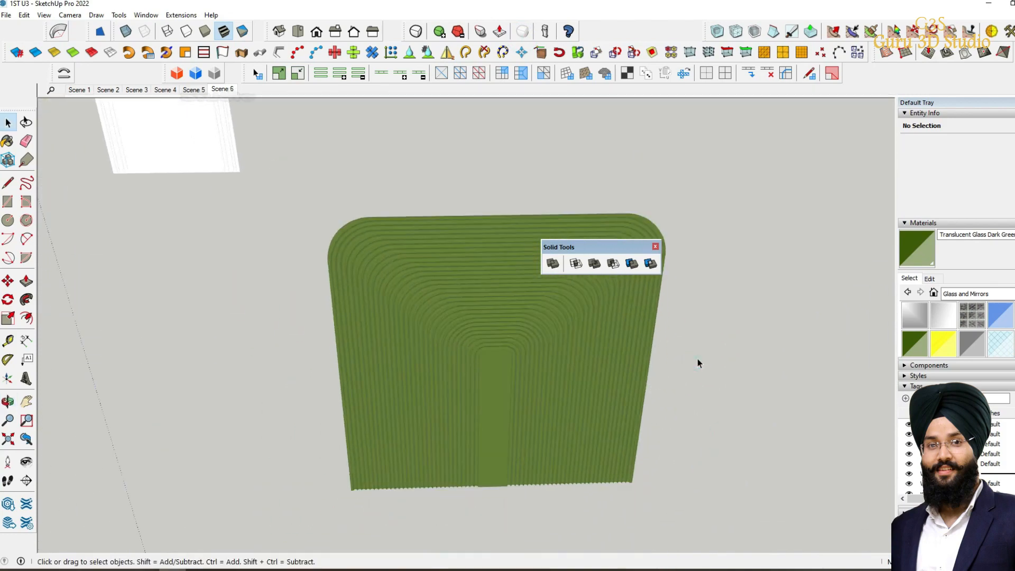
{"action": "scroll", "coordinate": [687, 369], "scroll_direction": "up", "scroll_amount": 2}
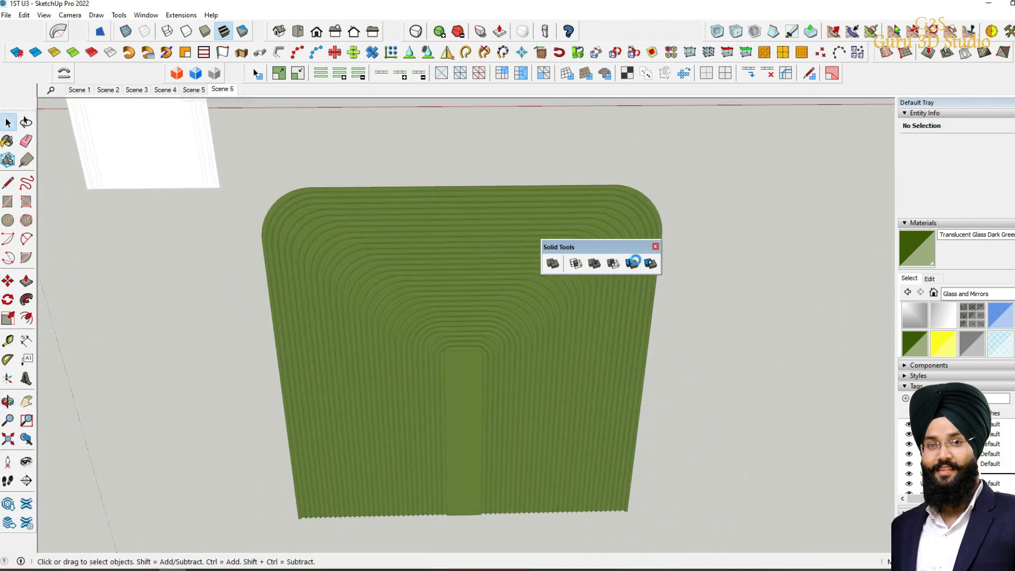